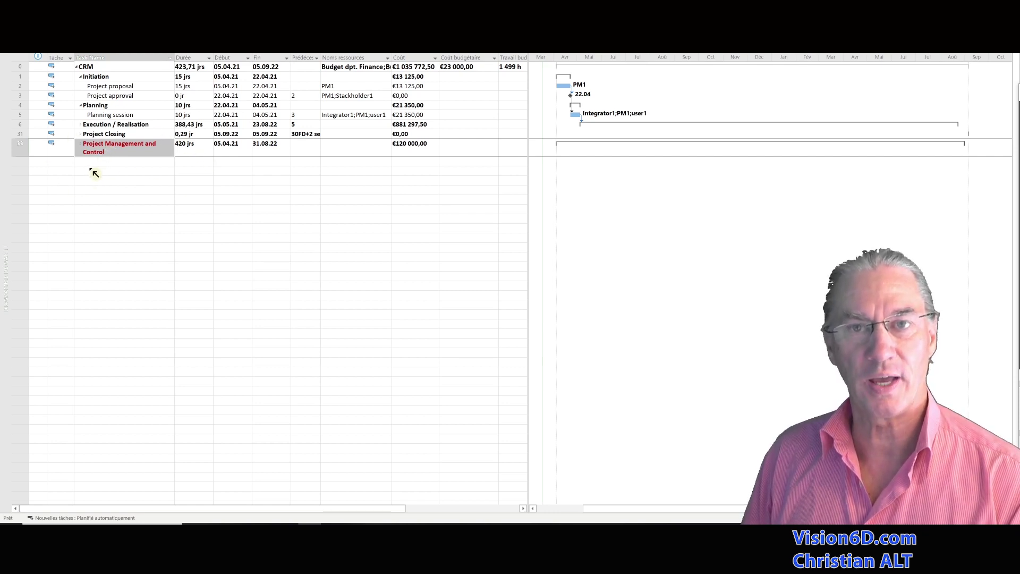
Expand the Execution / Realisation phase to review its tasks, and collapse it again
left_click(80, 124)
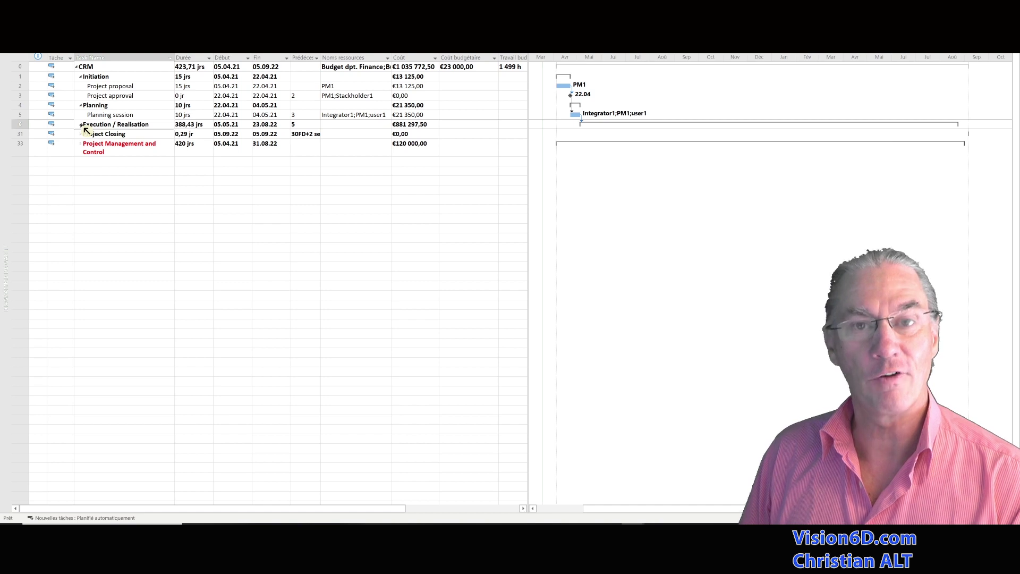
left_click(81, 125)
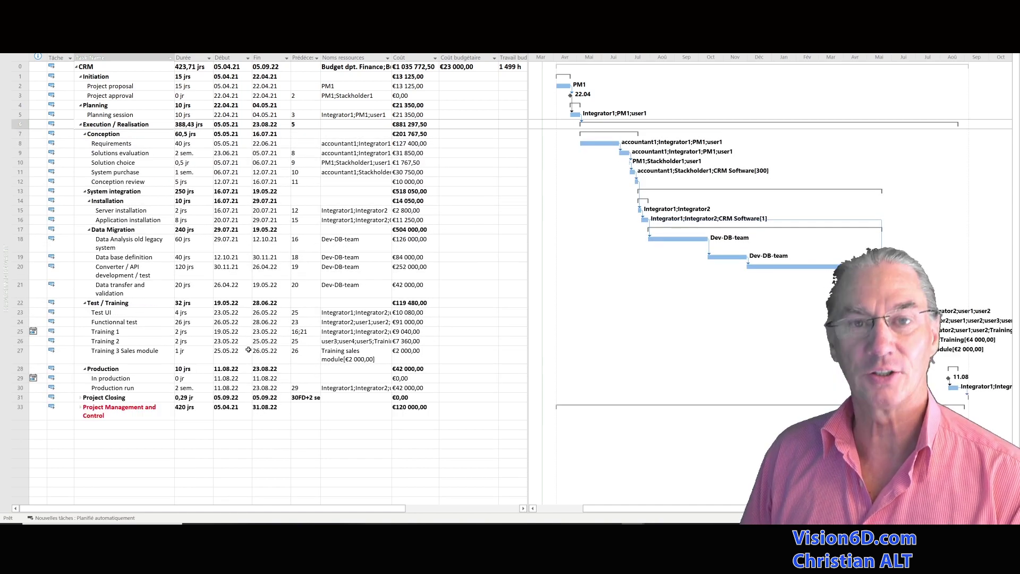
left_click(80, 124)
left_click(93, 151)
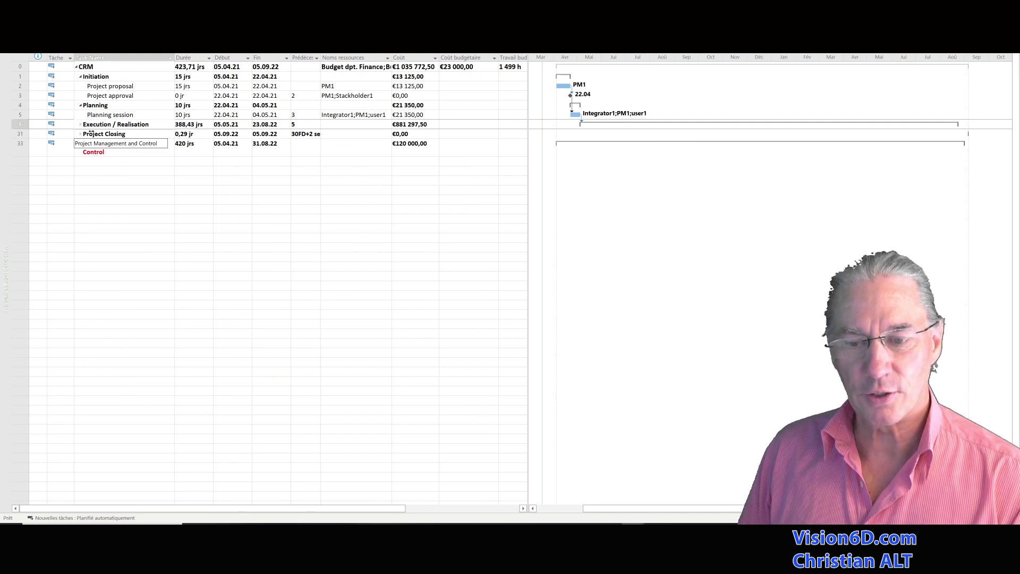
key("Escape")
Expand Project Management and Control and review its project management initiation, planning, execution and closing subtasks
left_click(86, 150)
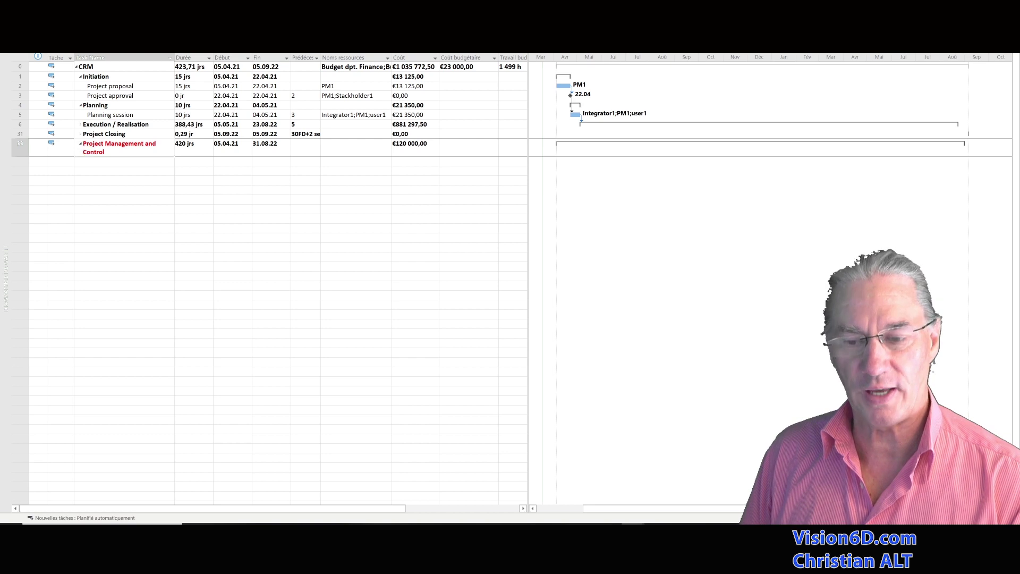
key("alt+shift+plus")
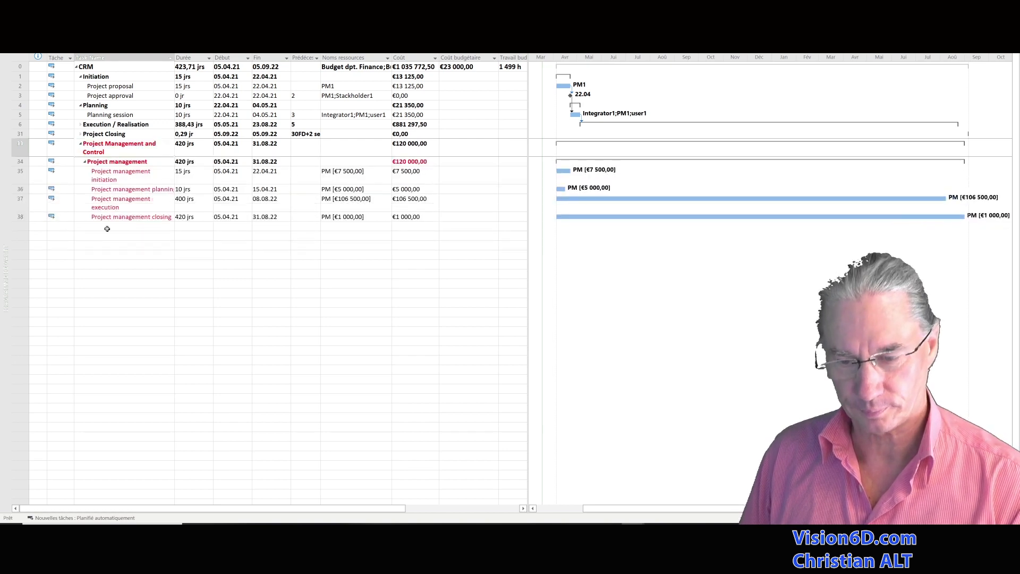
left_click(135, 168)
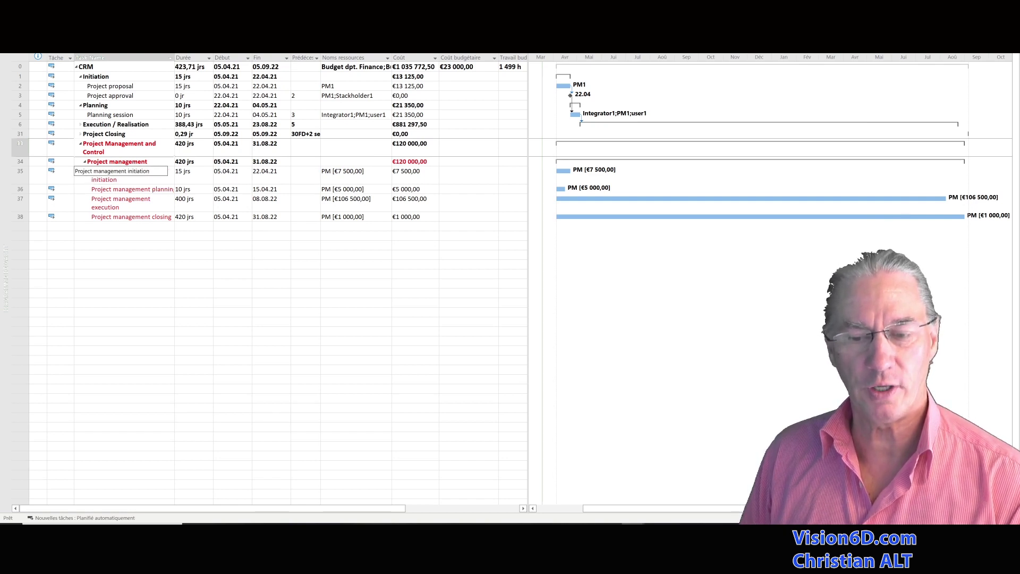
left_click(121, 190)
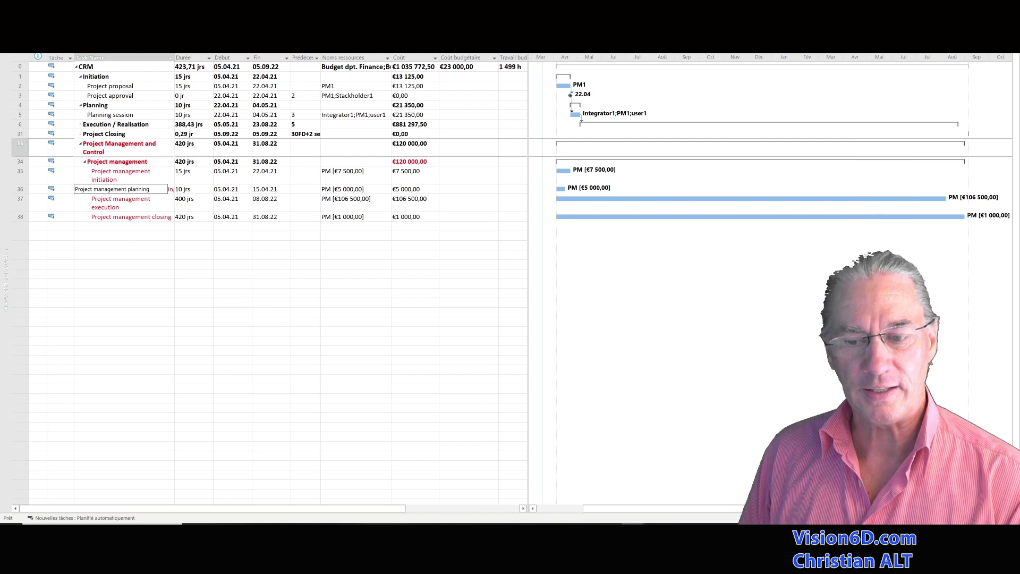
left_click(121, 198)
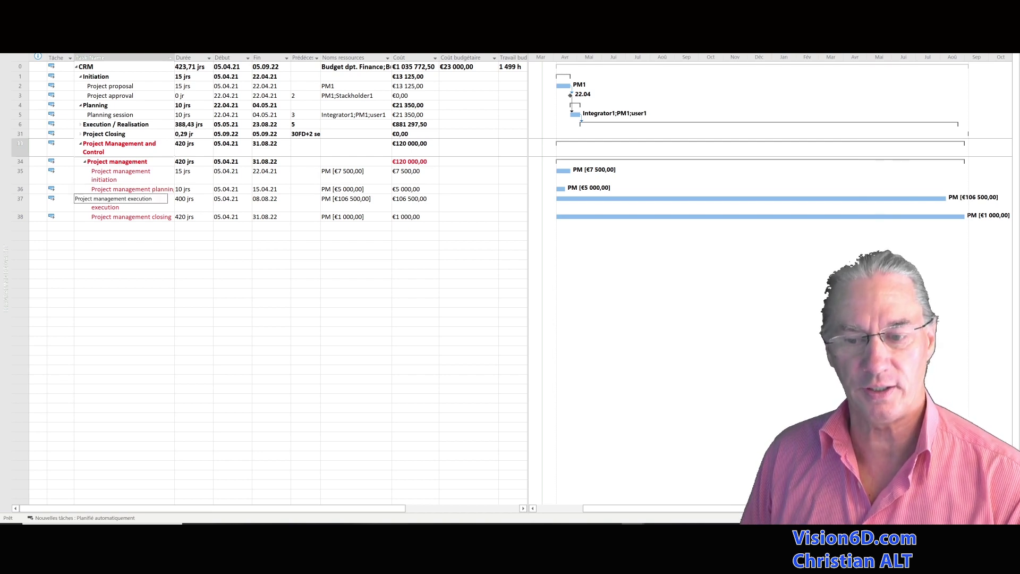
left_click(119, 221)
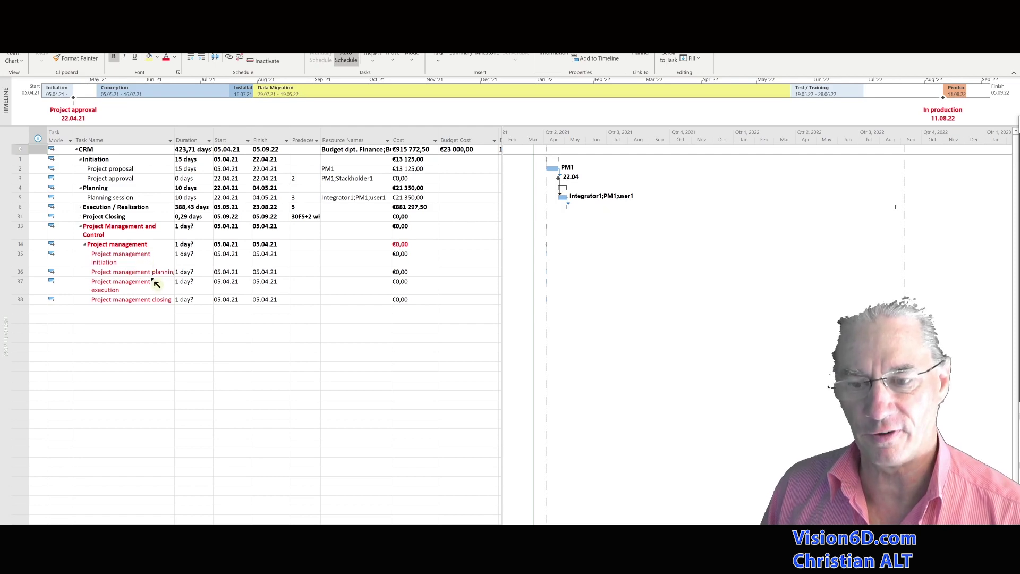
Set the duration of the Project management initiation task to 15 days
left_click(184, 260)
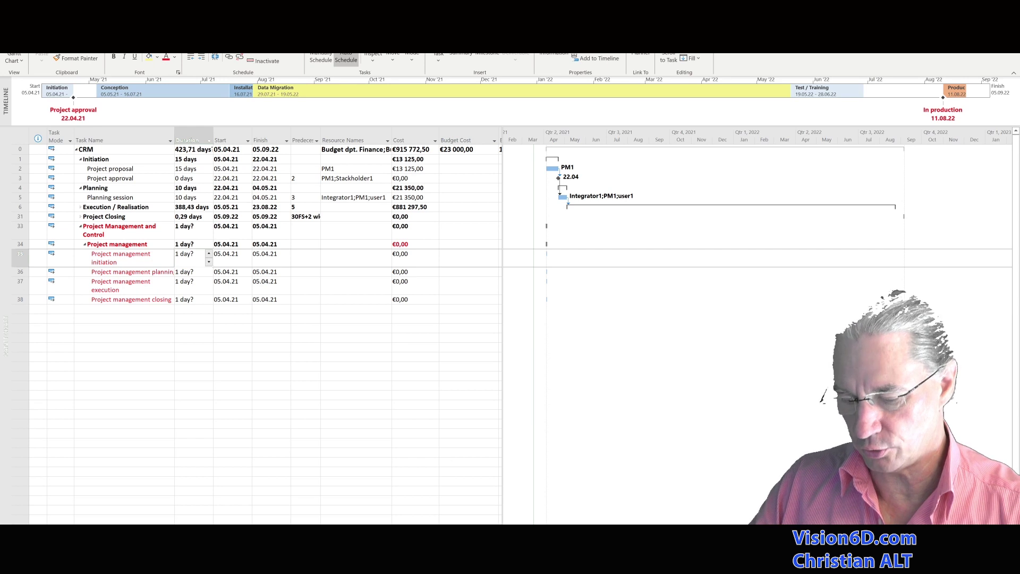
key("BackSpace")
type("15d")
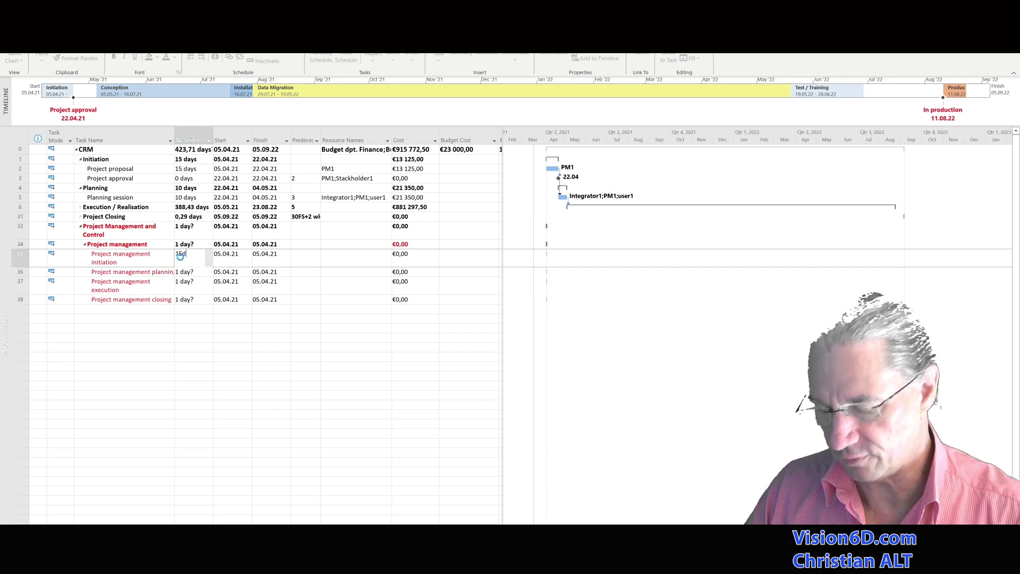
key("Return")
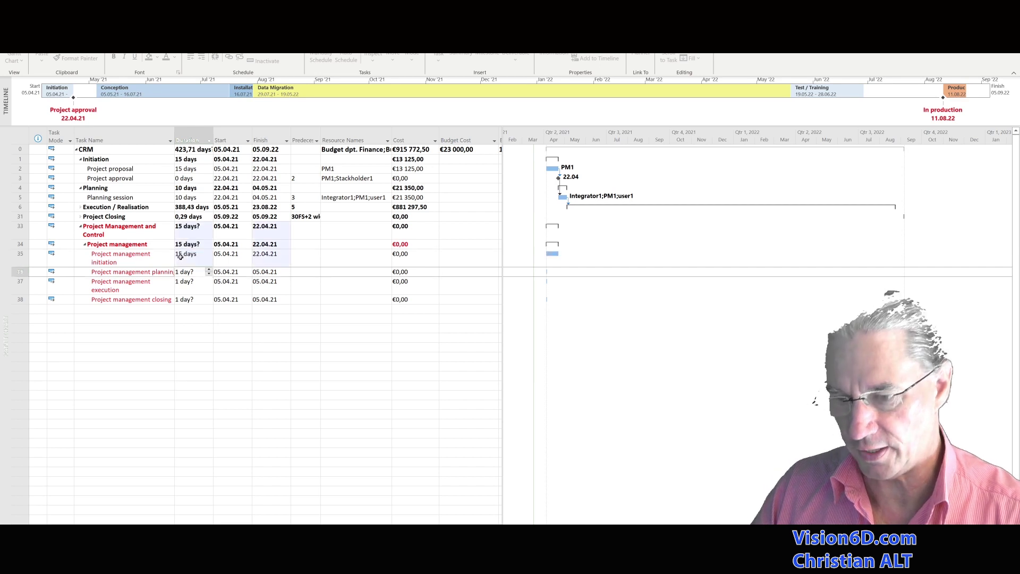
Set the duration of the Project management planning task to 10 days
left_click(187, 272)
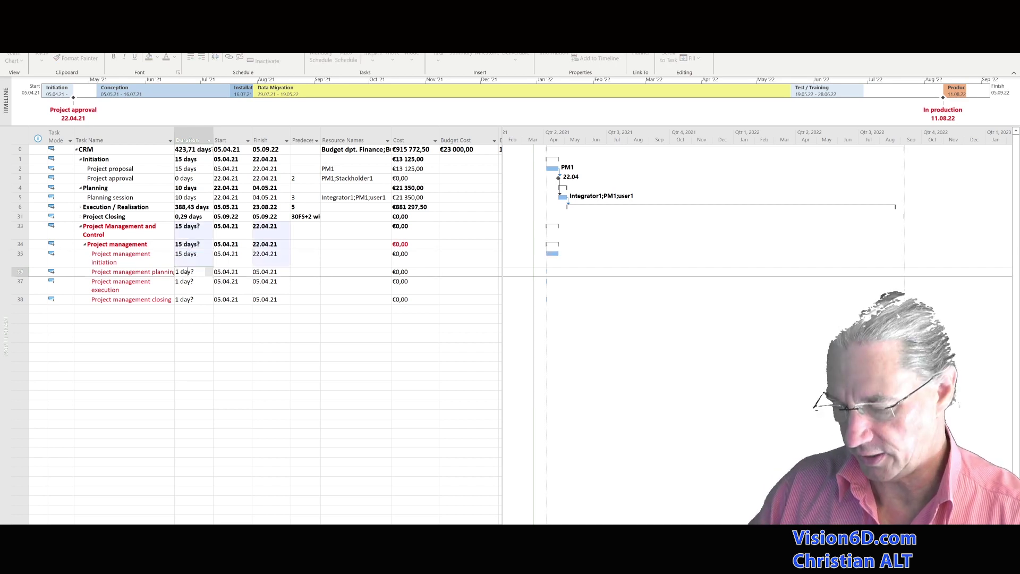
type("10")
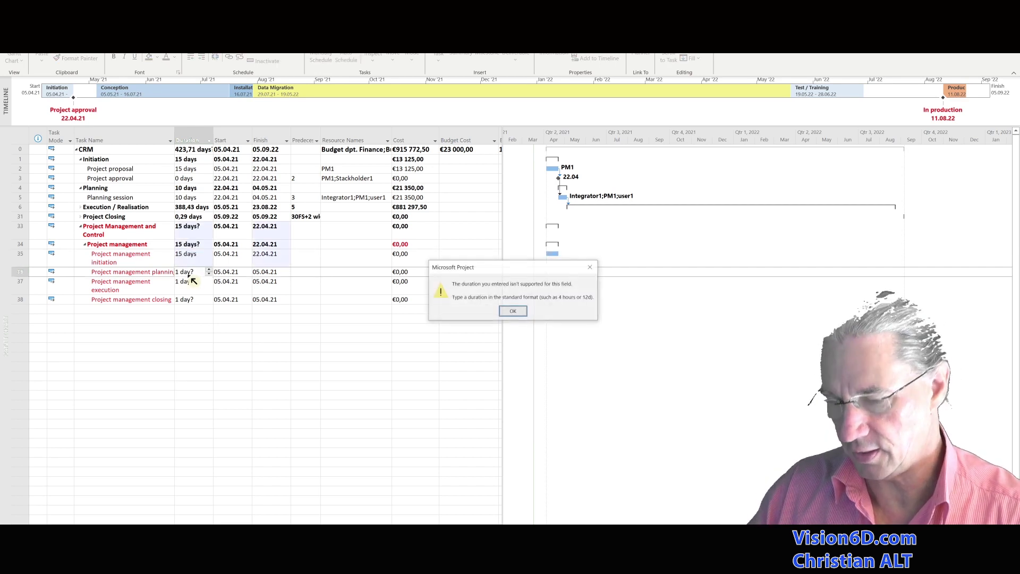
key("Return")
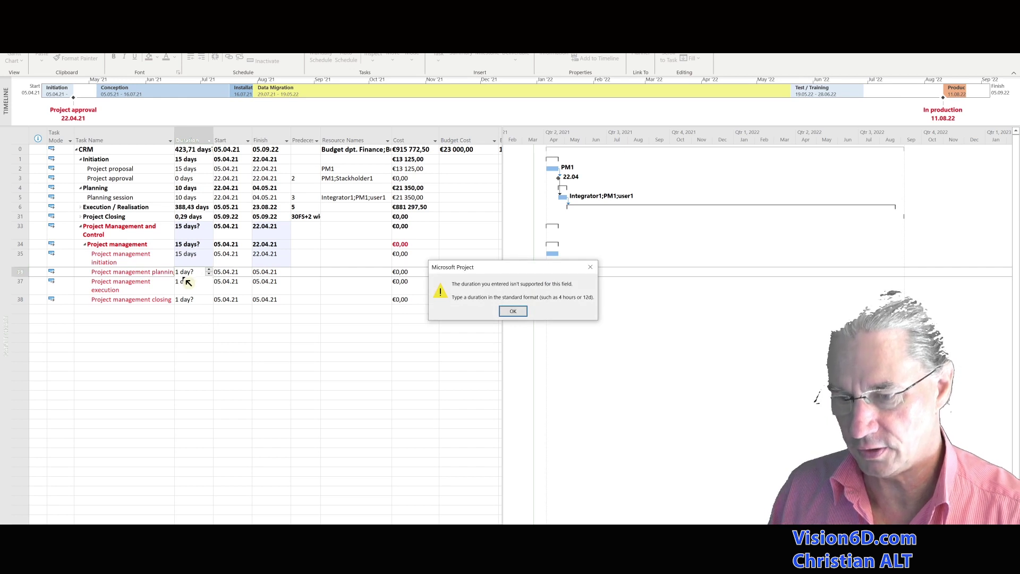
left_click(514, 311)
key("BackSpace")
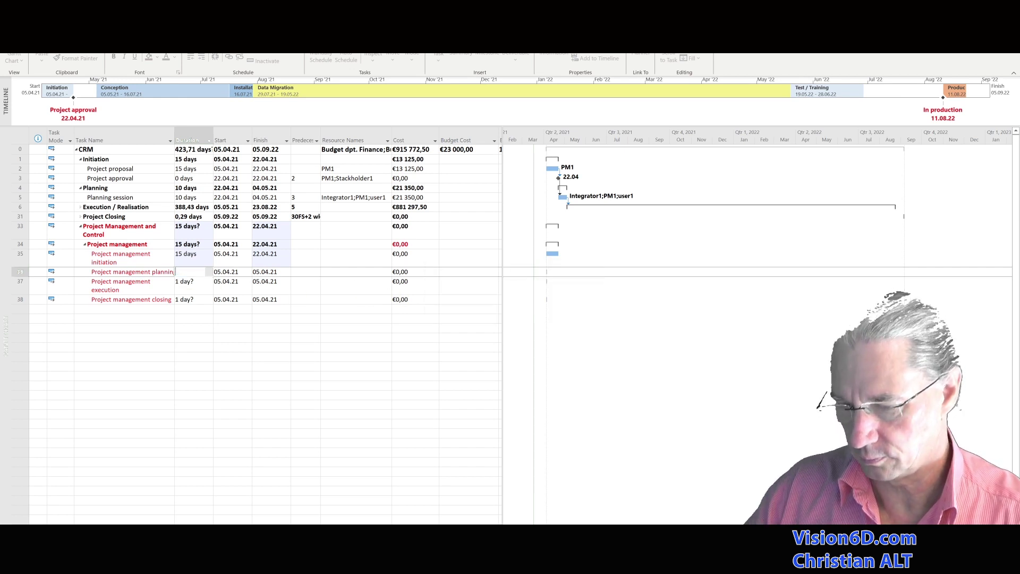
type("10")
key("Return")
Set the duration of Project management execution to 400 days and of Project management closing to 1 day
key("BackSpace")
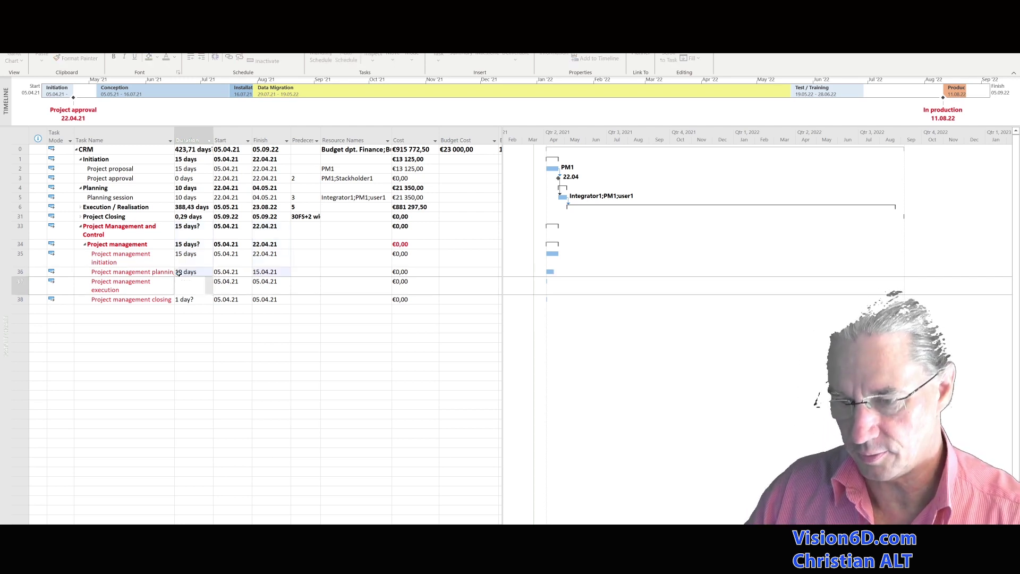
type("400d")
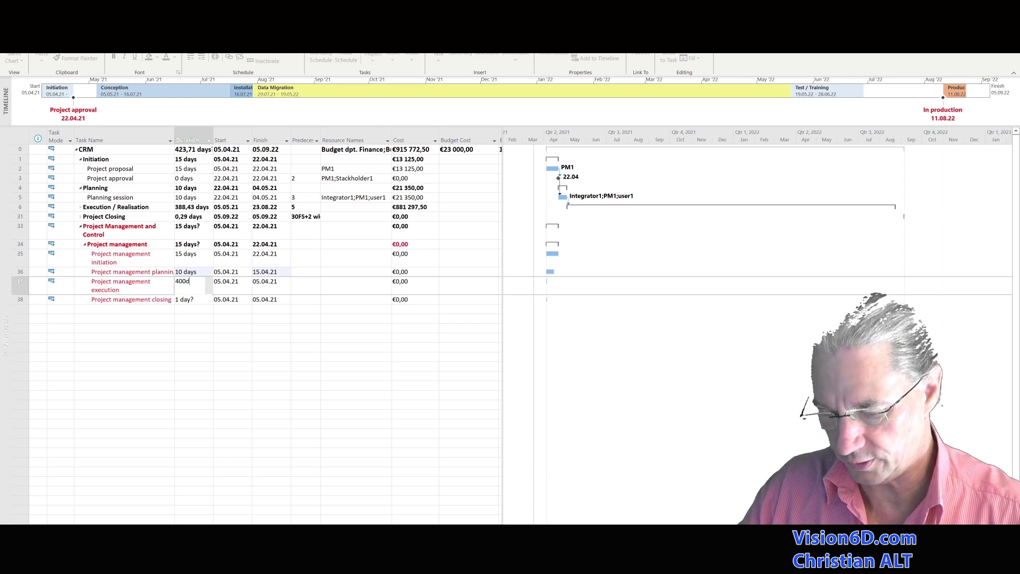
key("Return")
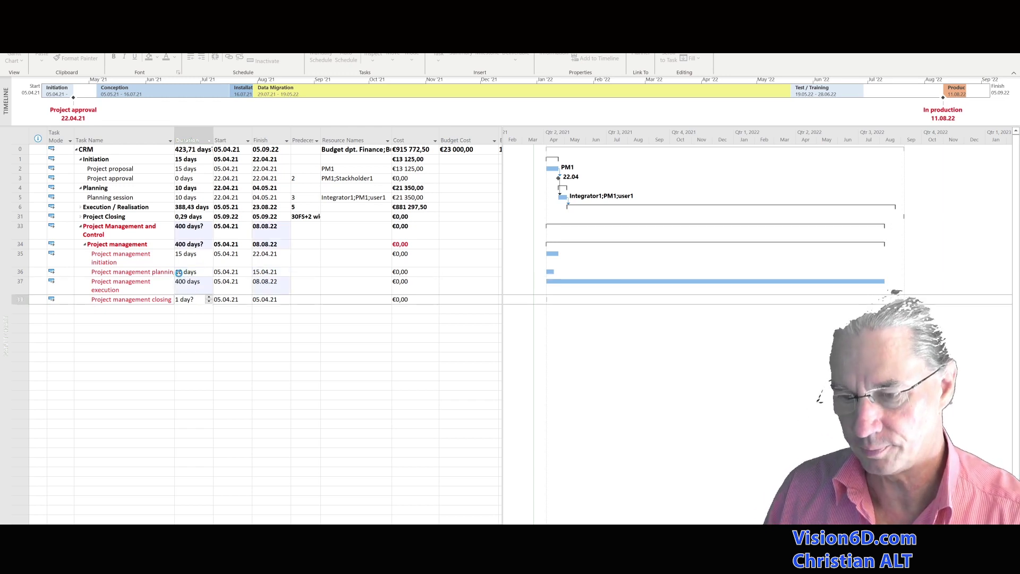
left_click(188, 299)
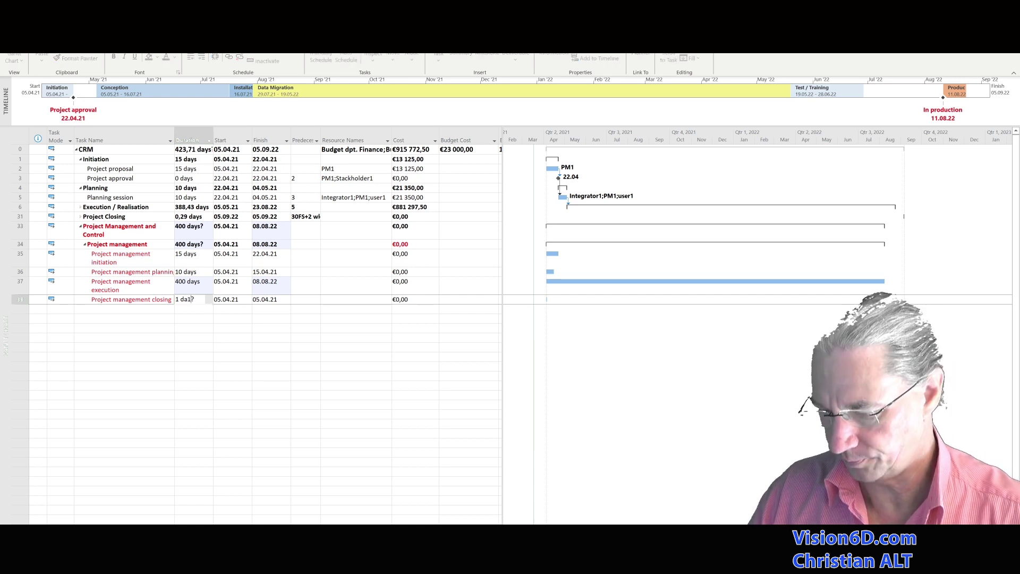
key("BackSpace")
type("ay")
key("Return")
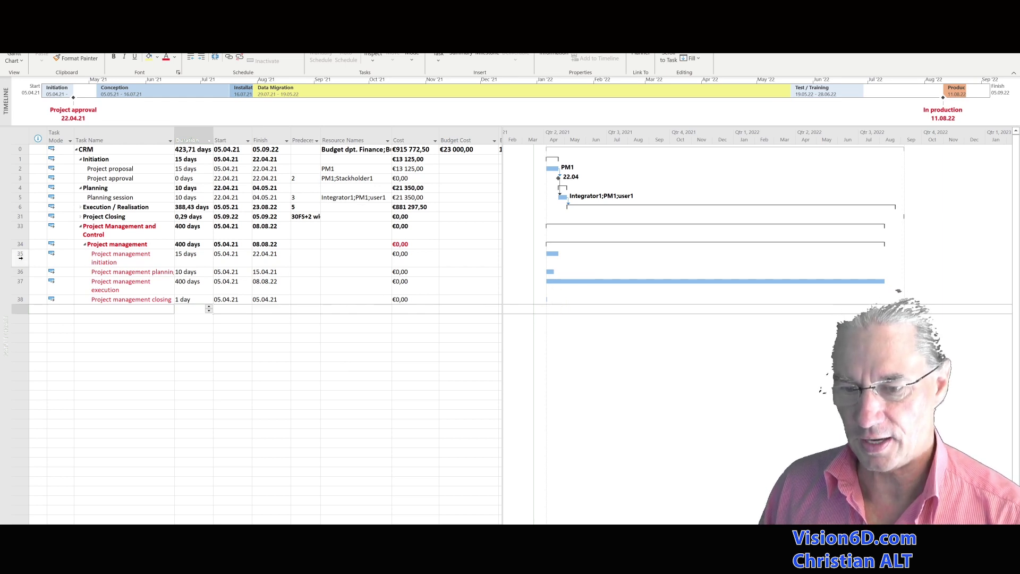
Link the four project management subtasks, from initiation to closing, in sequence
left_click_drag(13, 258, 16, 300)
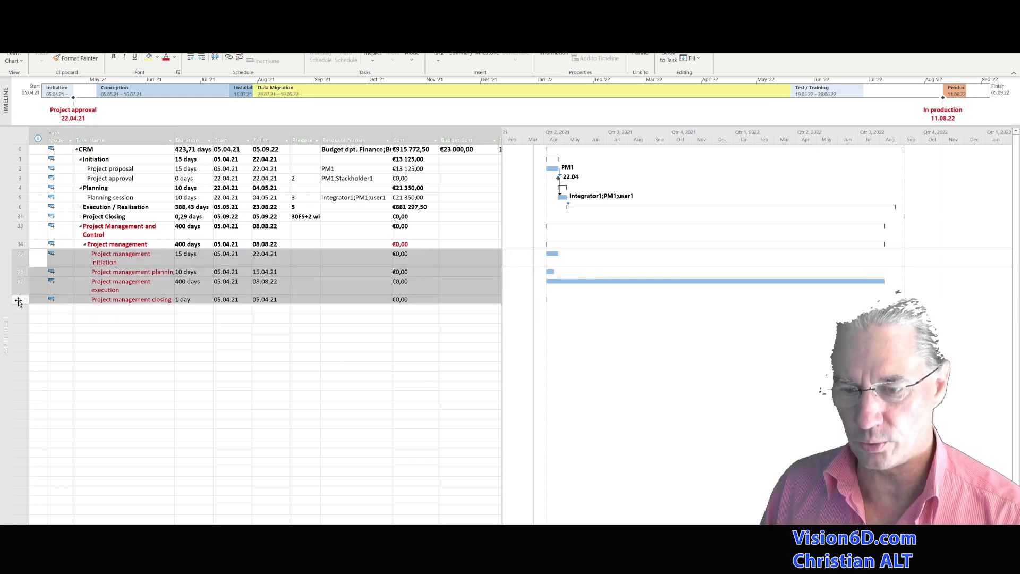
left_click(234, 62)
left_click(265, 442)
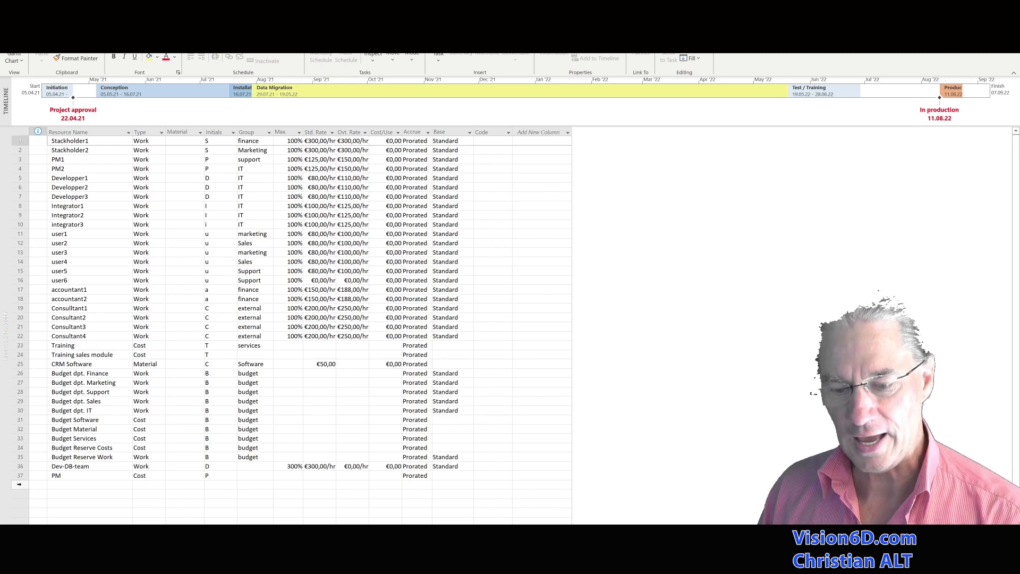
Examine the type options of the PM resource in the resource sheet, keeping it as Cost
left_click(20, 476)
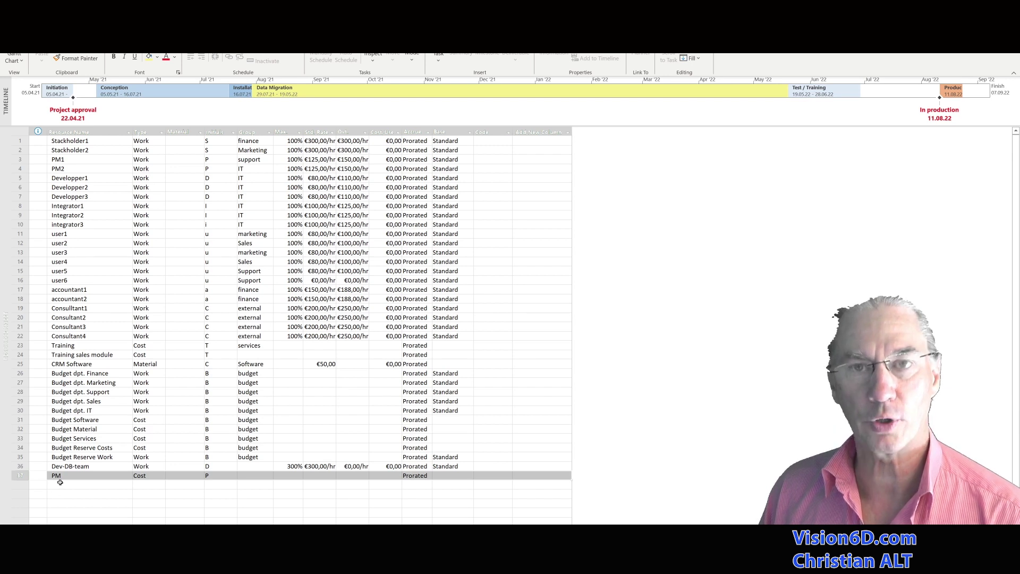
left_click(161, 478)
left_click(161, 476)
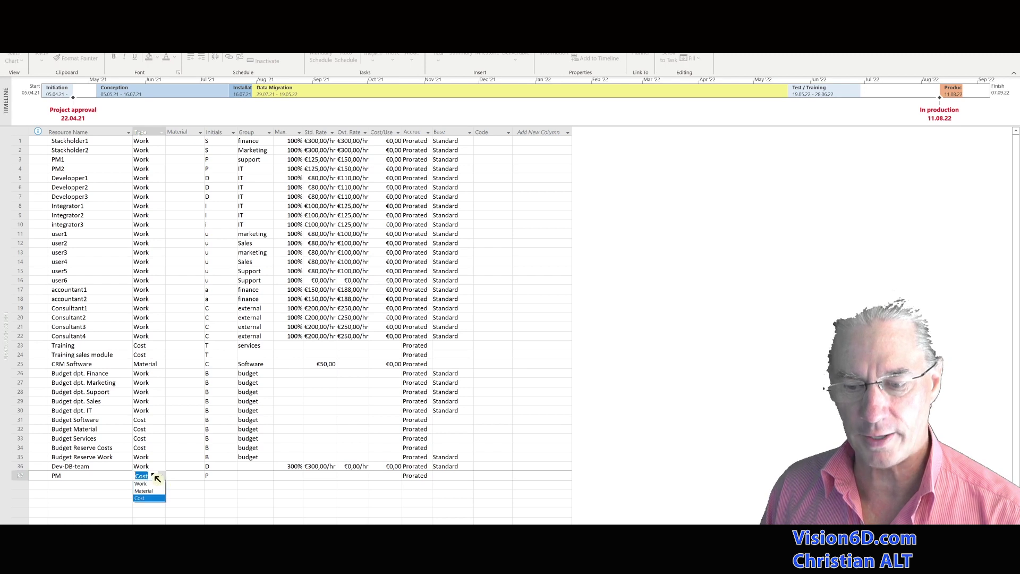
key("Return")
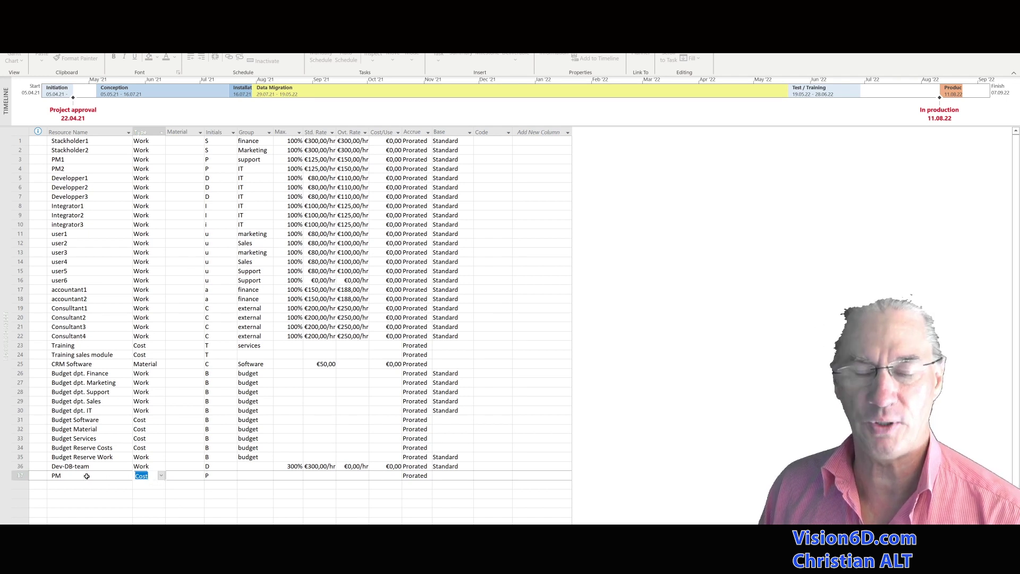
left_click(231, 493)
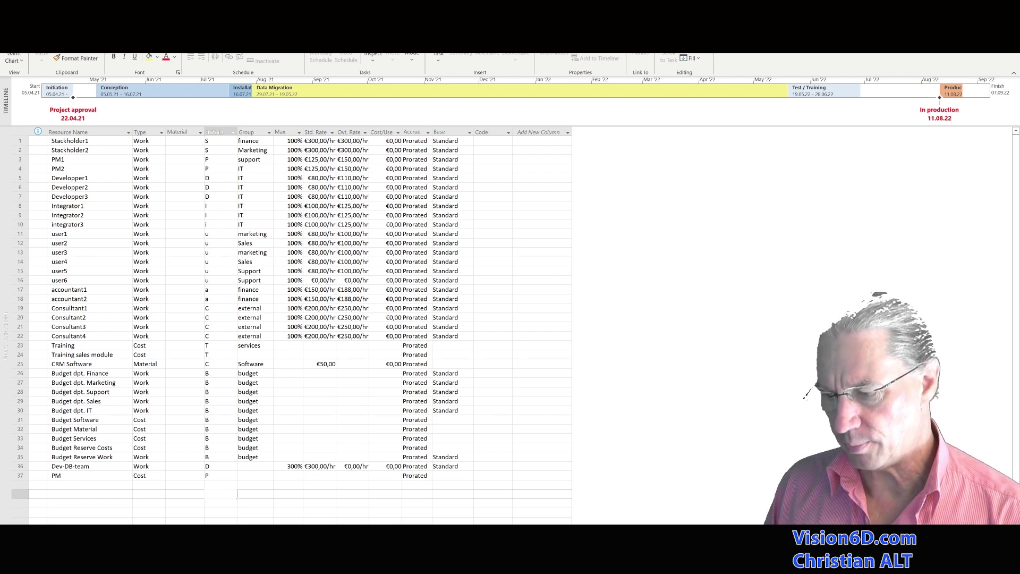
Return to the Gantt chart and assign the PM resource to the Project management initiation task
left_click(13, 55)
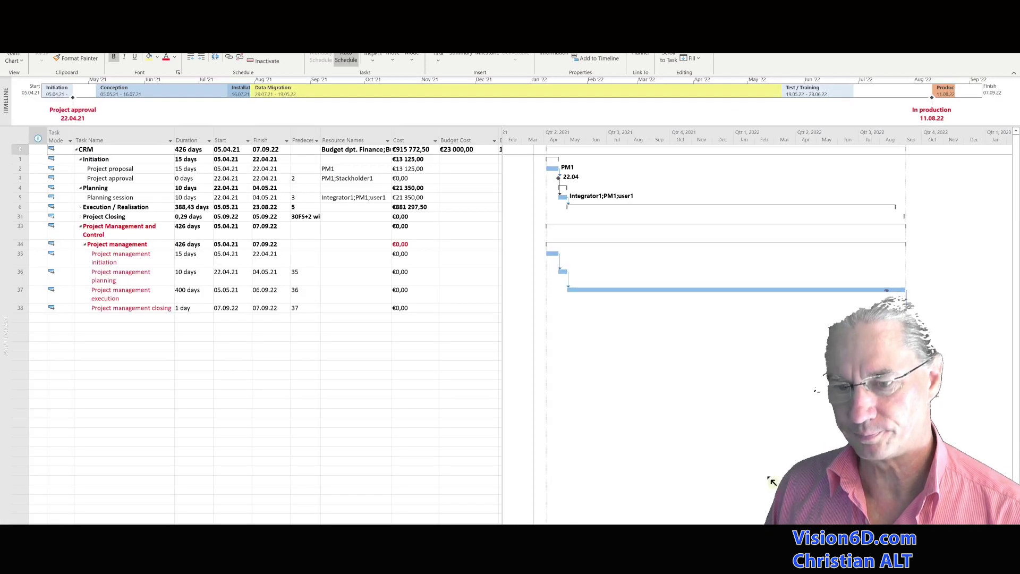
left_click(340, 257)
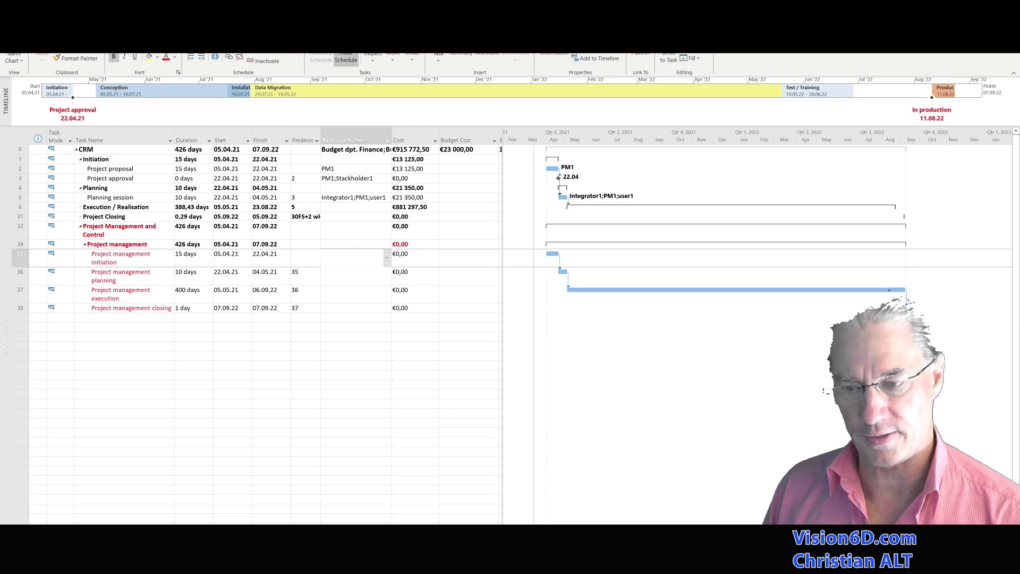
left_click(388, 259)
left_click(330, 209)
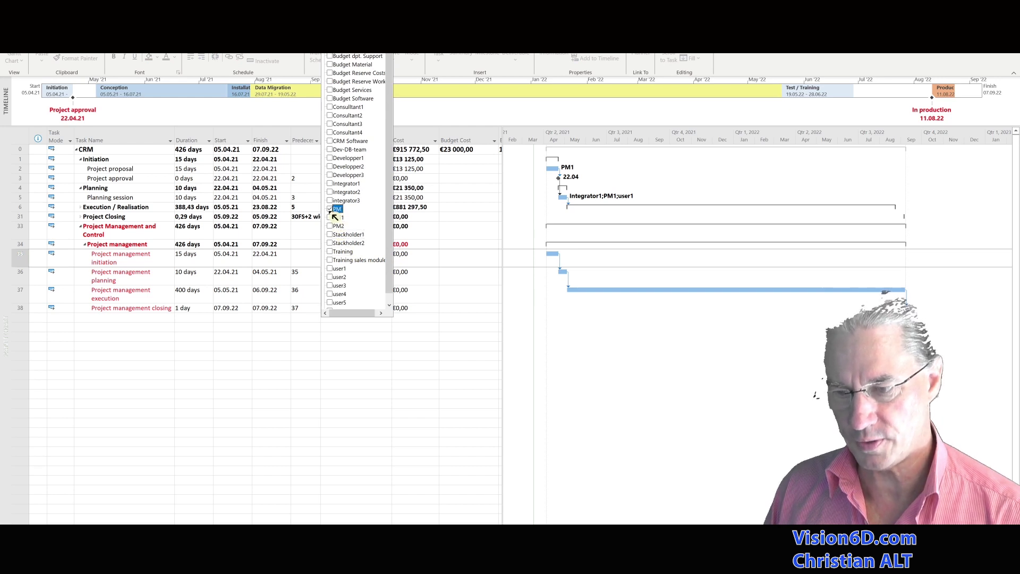
key("Return")
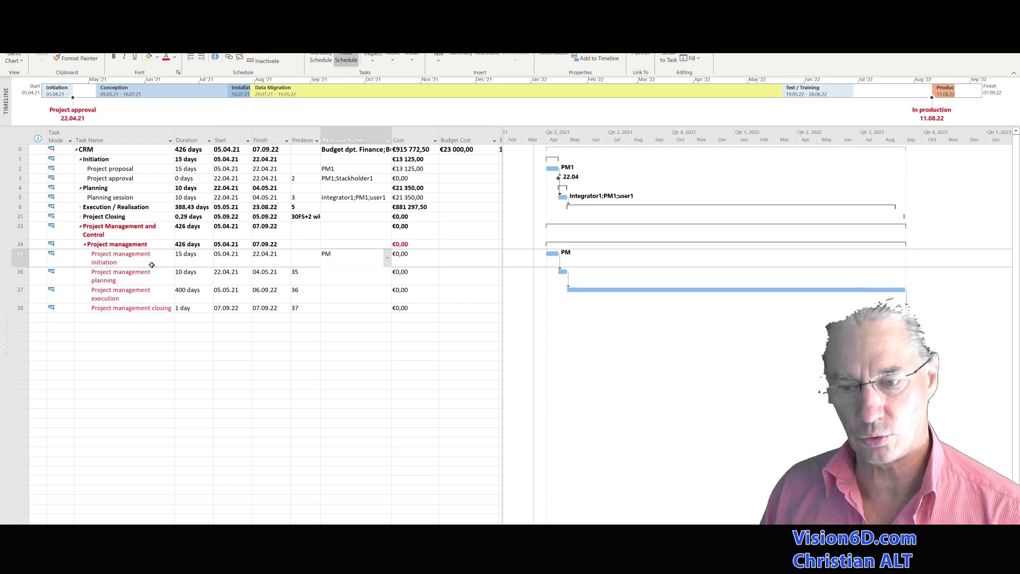
Set the PM resource's cost on the Project management initiation task to €7,500
left_click(121, 254)
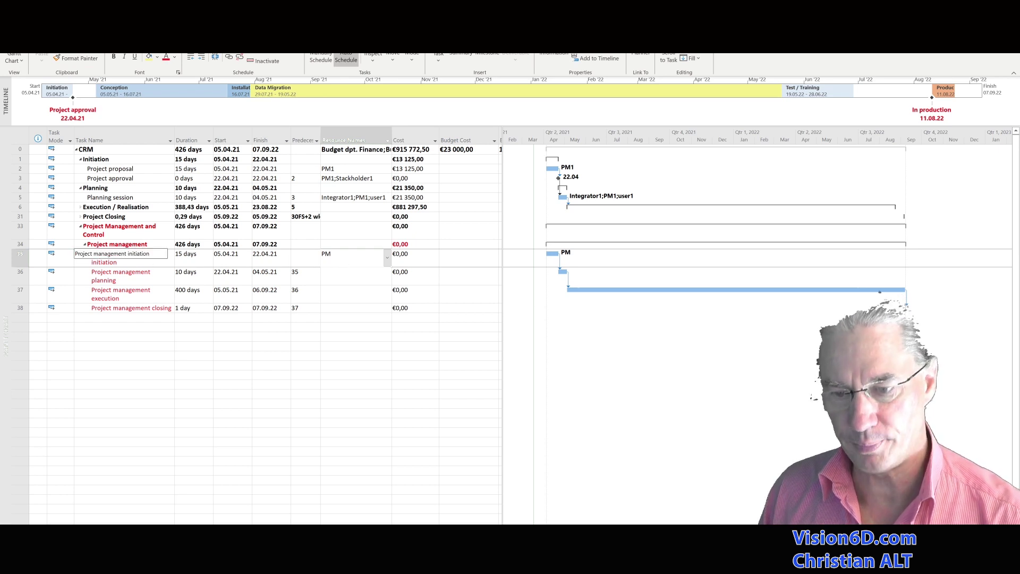
double_click(136, 263)
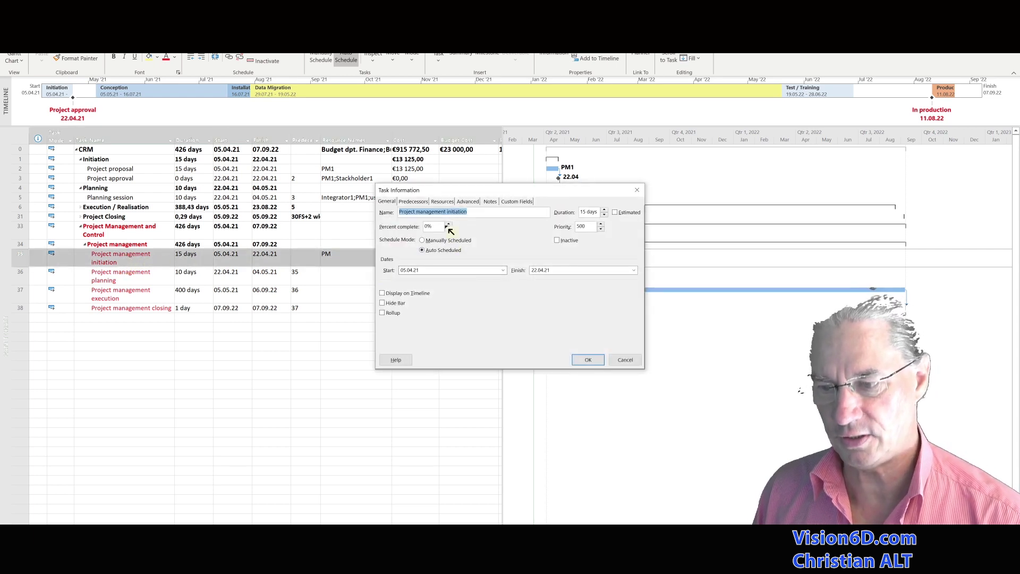
left_click(447, 202)
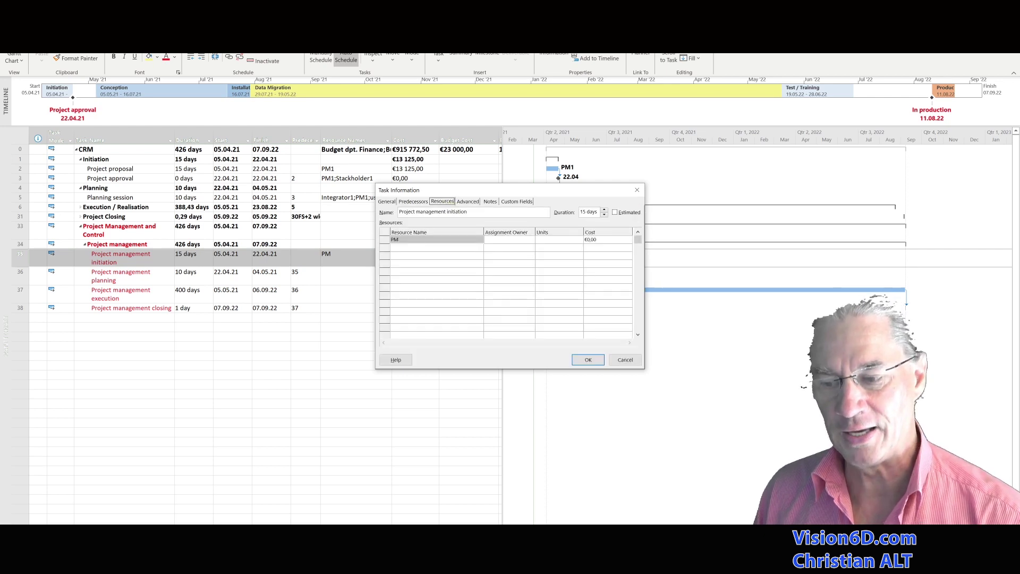
left_click(610, 245)
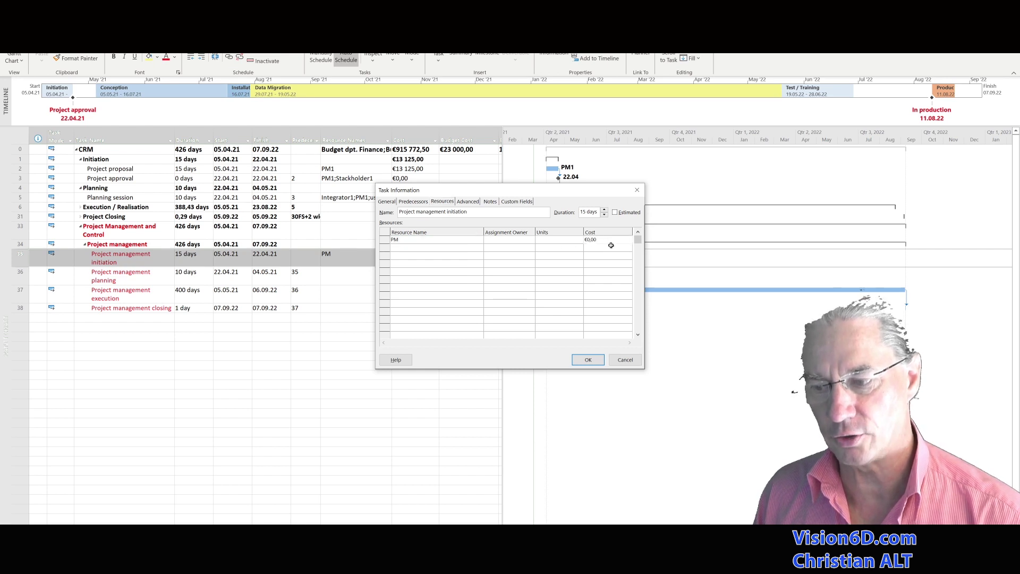
key("BackSpace")
type("7500")
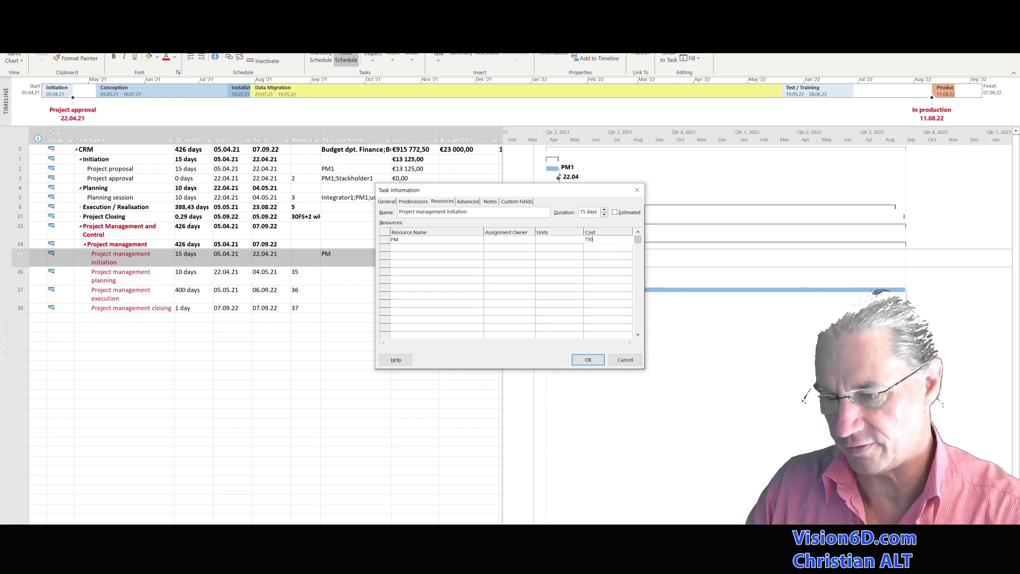
left_click(596, 363)
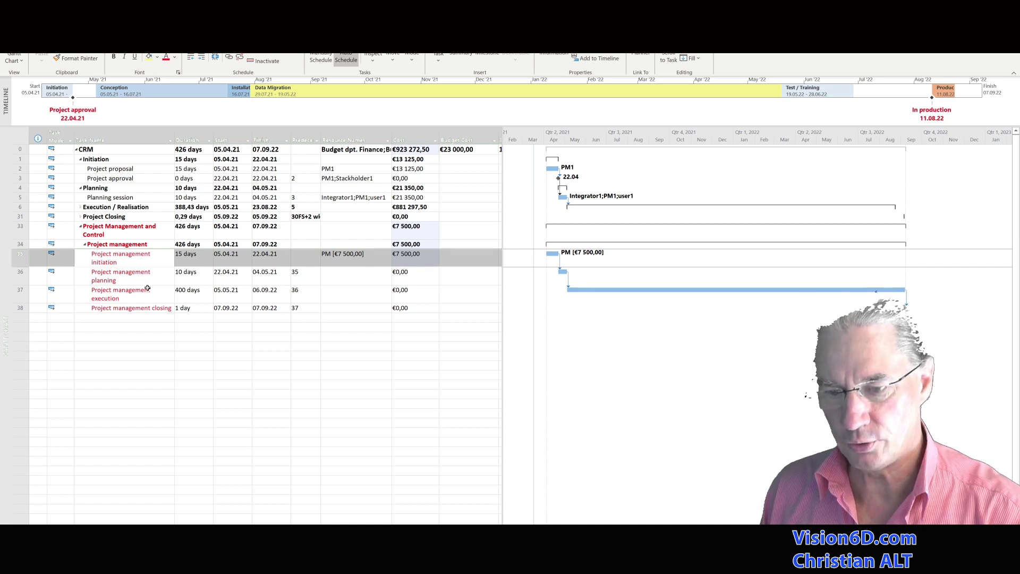
Assign the PM resource to the Project management planning task with a cost of €5,000
double_click(111, 277)
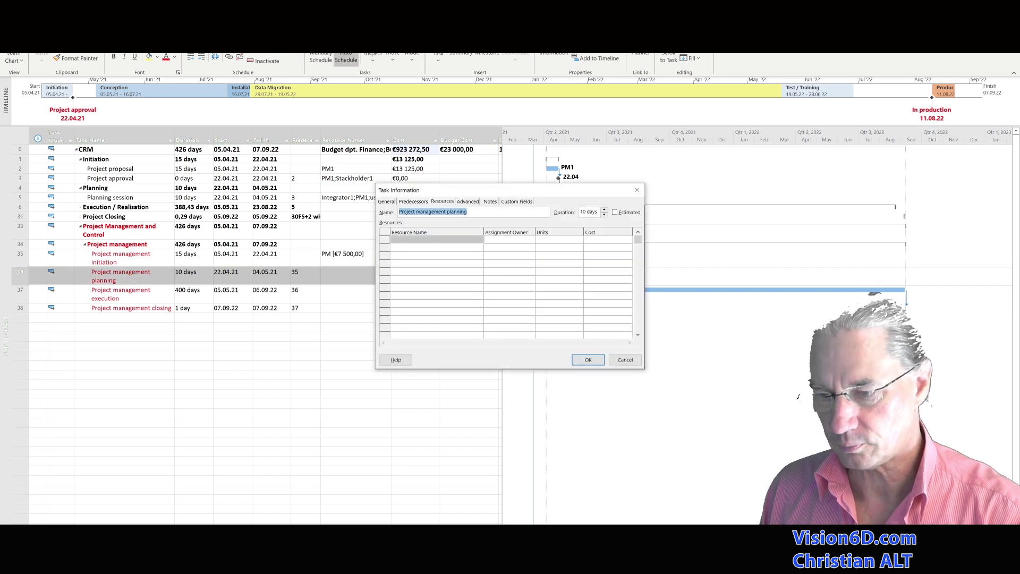
left_click(468, 240)
left_click(481, 240)
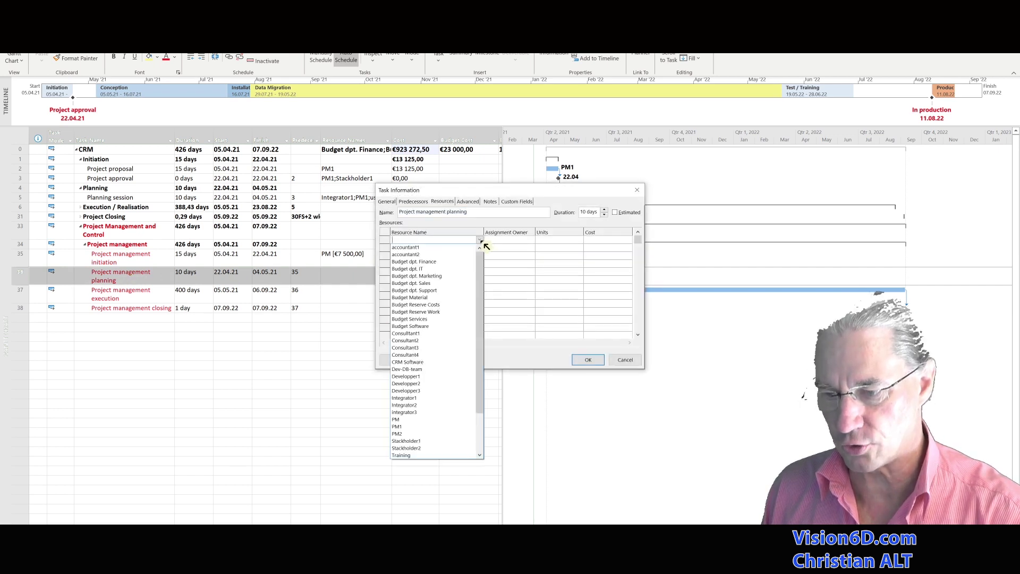
left_click(408, 420)
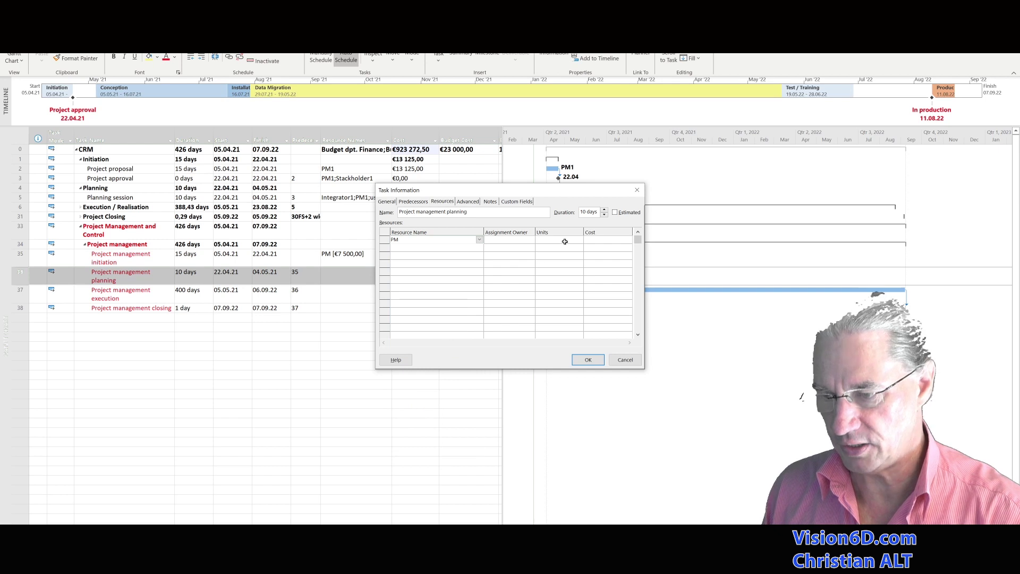
left_click(595, 239)
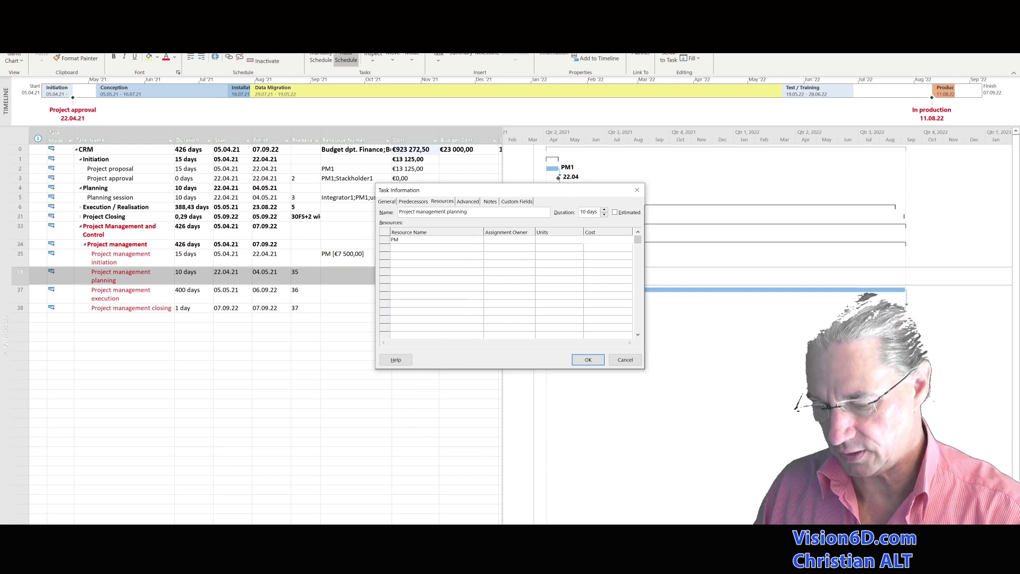
key("Return")
left_click(596, 359)
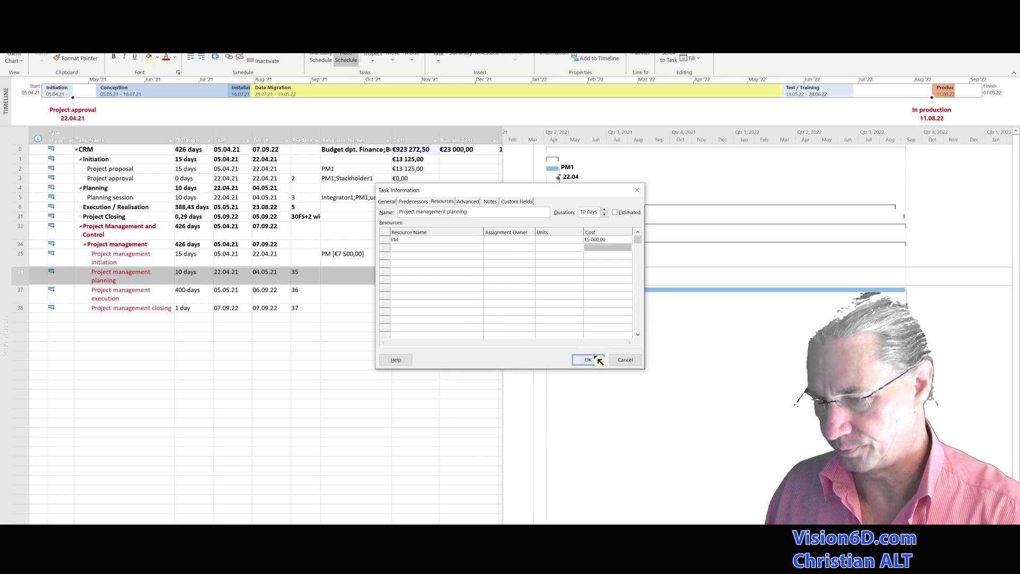
Assign the PM resource to the Project management execution task with a cost of €106,500
left_click(113, 298)
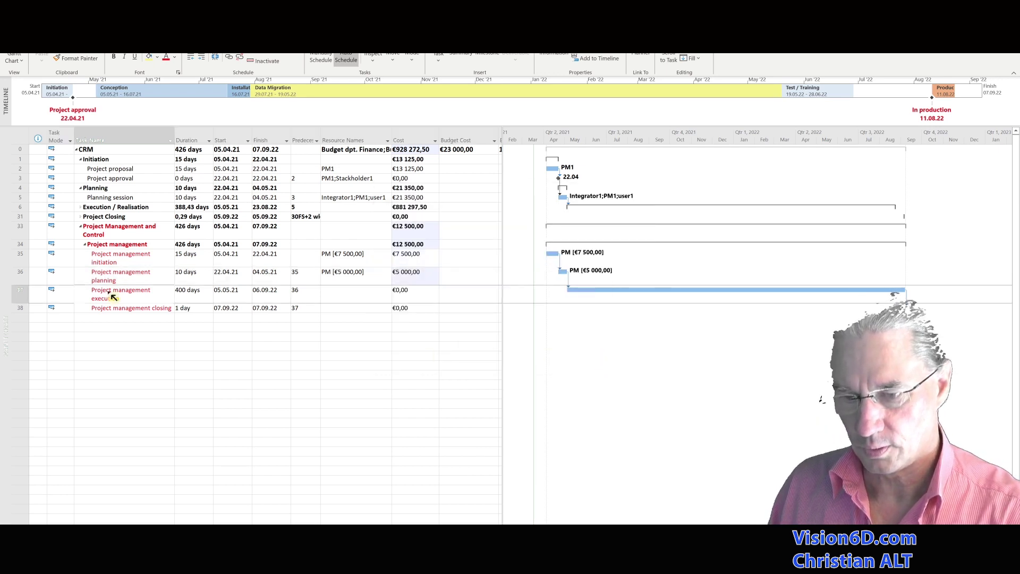
double_click(113, 297)
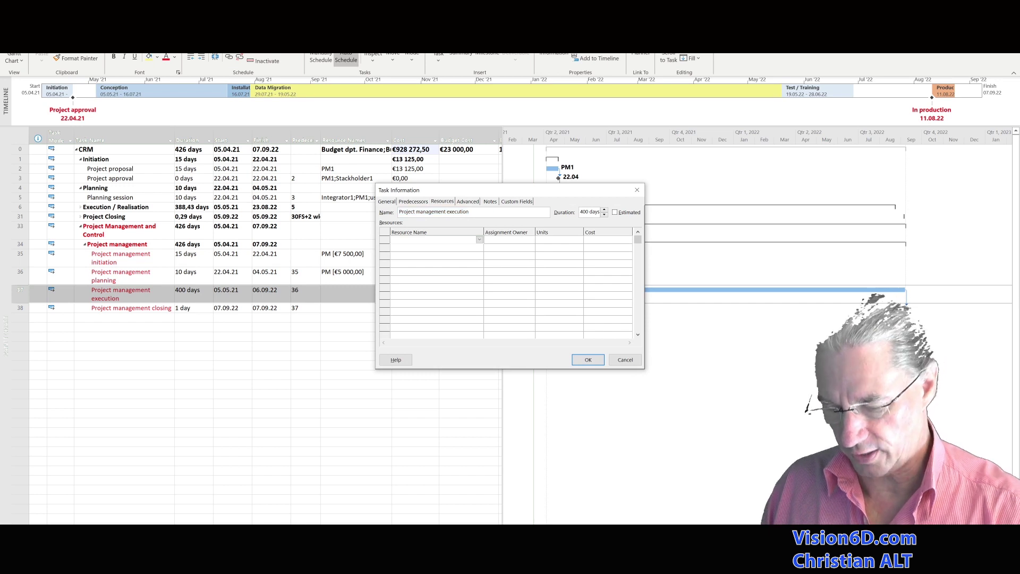
type("PM")
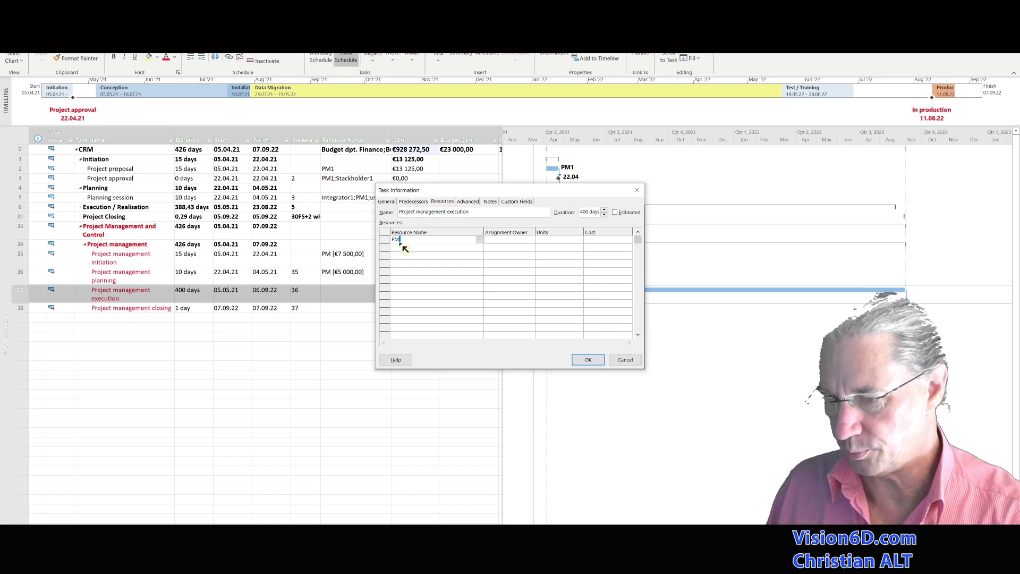
key("Return")
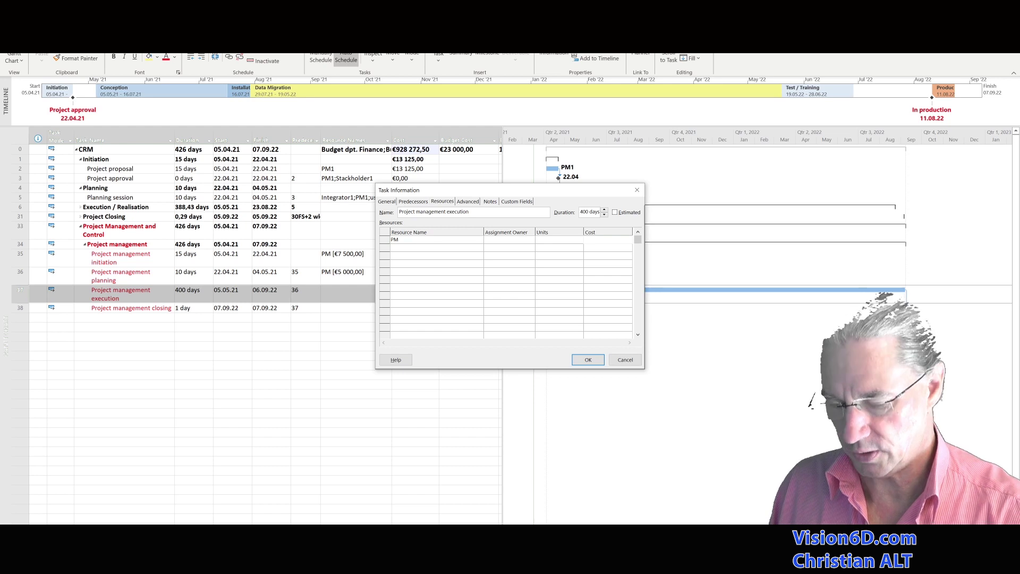
type("106500")
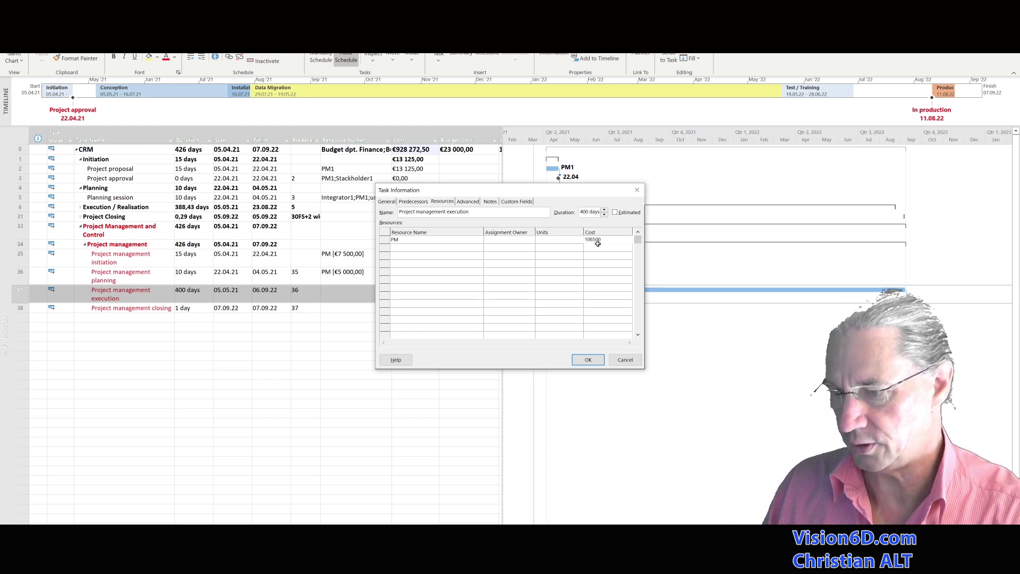
left_click(593, 360)
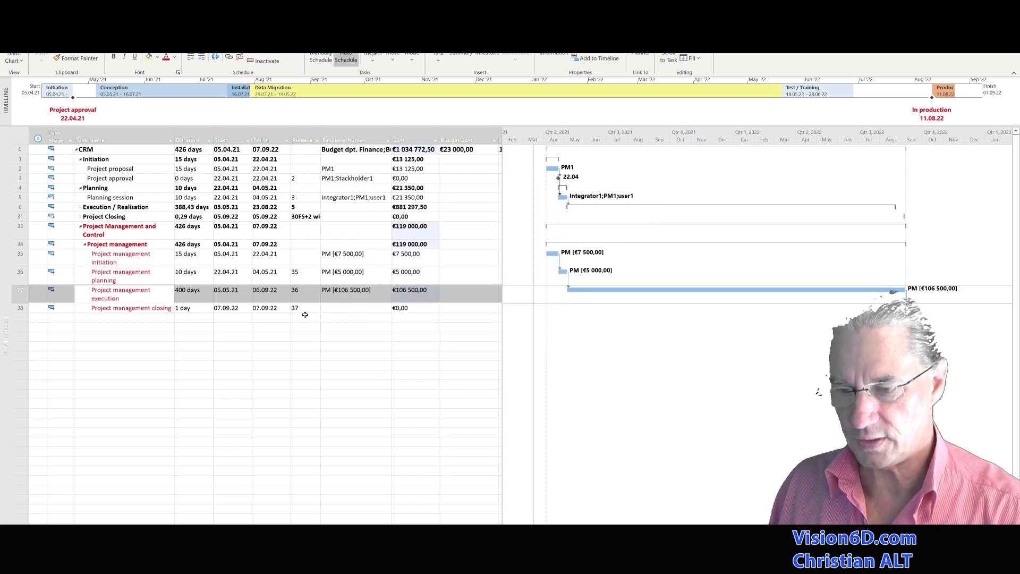
Assign the PM resource to the Project management closing task with a cost of €1,000
left_click(329, 309)
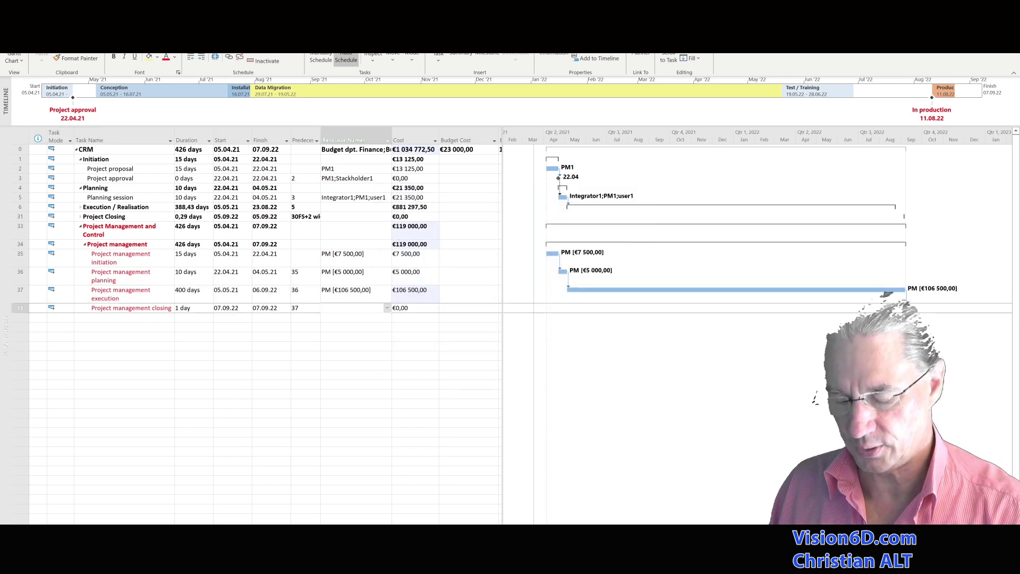
left_click(147, 311)
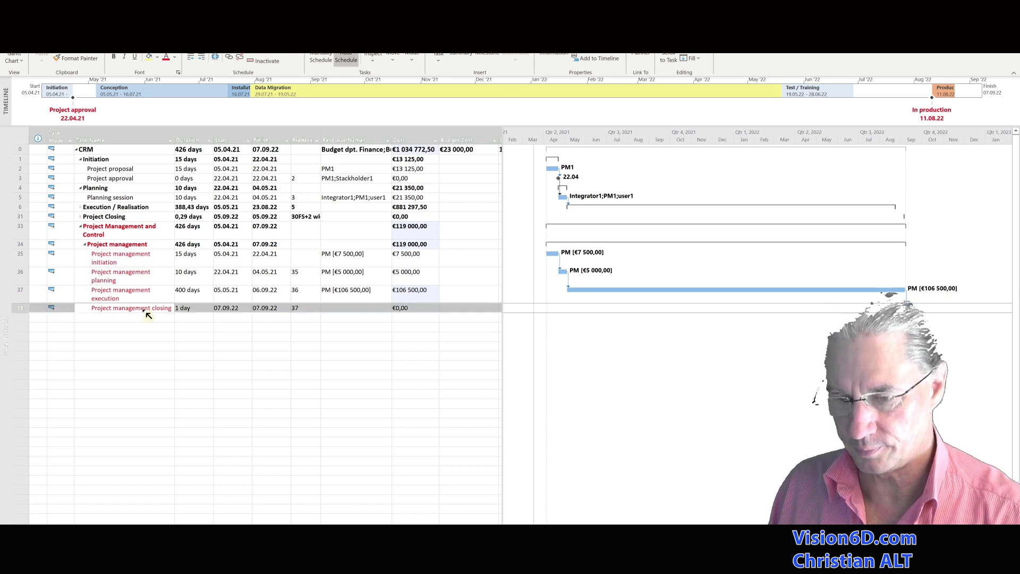
double_click(149, 314)
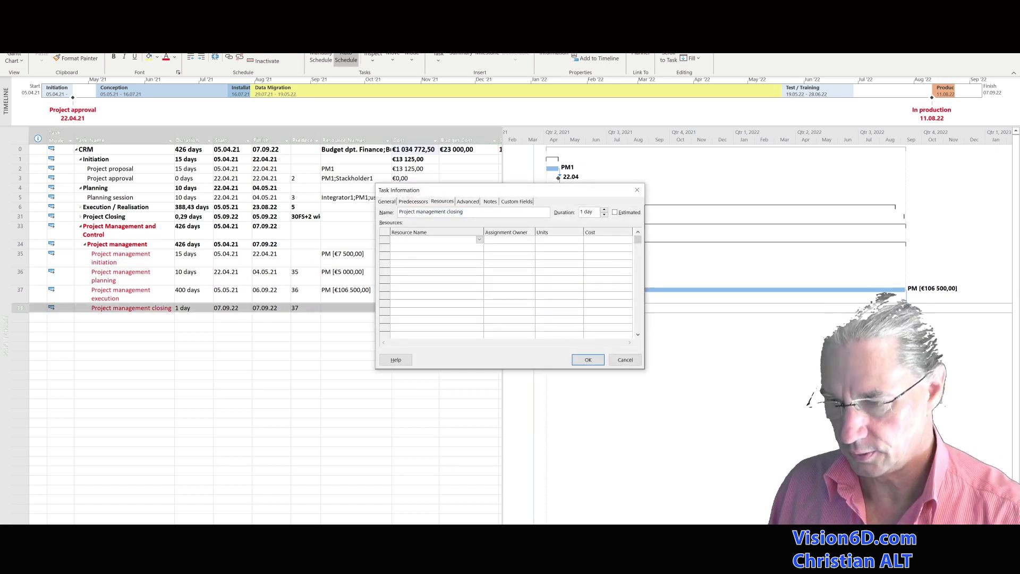
left_click(479, 240)
left_click(422, 421)
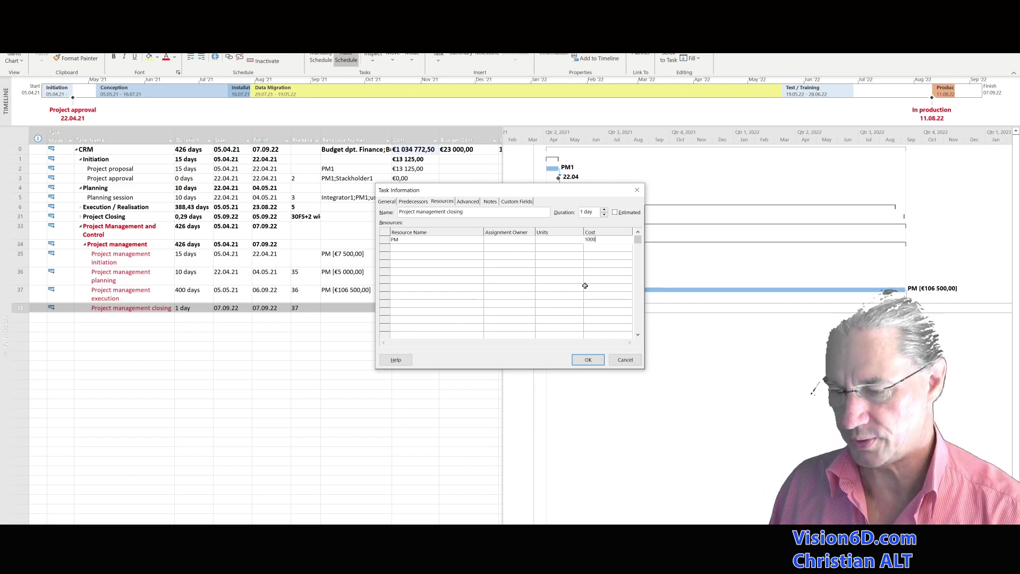
left_click(593, 360)
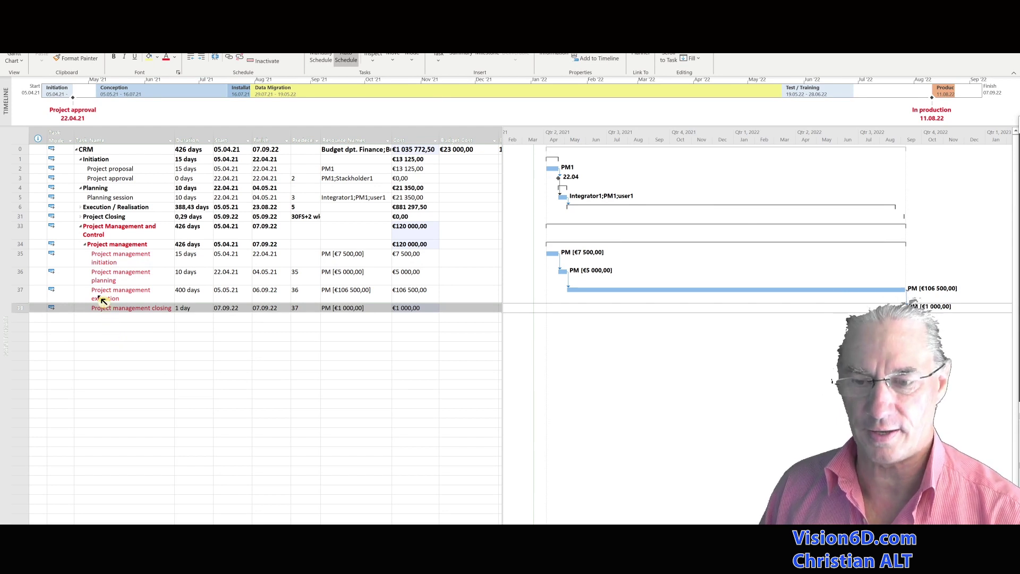
Insert a task named Risk analysis directly above Project management closing
right_click(24, 311)
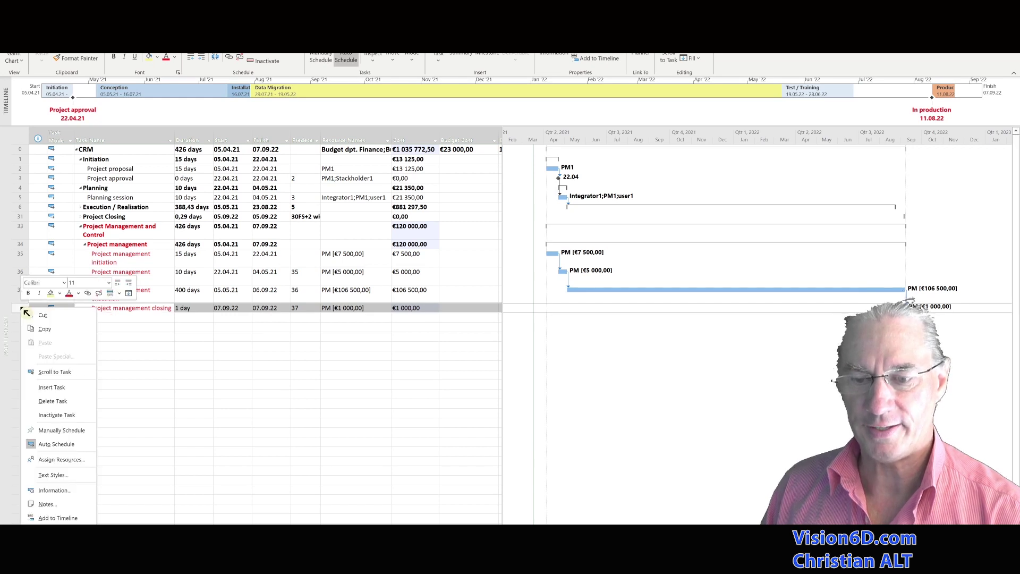
left_click(53, 388)
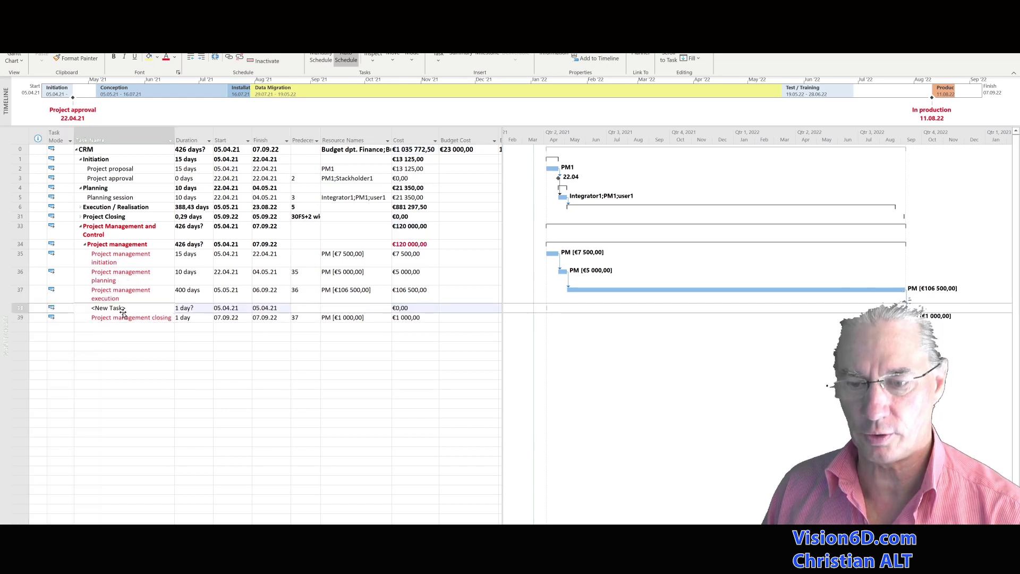
key("F2")
key("BackSpace")
key("BackSpace")
key("BackSpace")
key("BackSpace")
key("BackSpace")
key("BackSpace")
key("BackSpace")
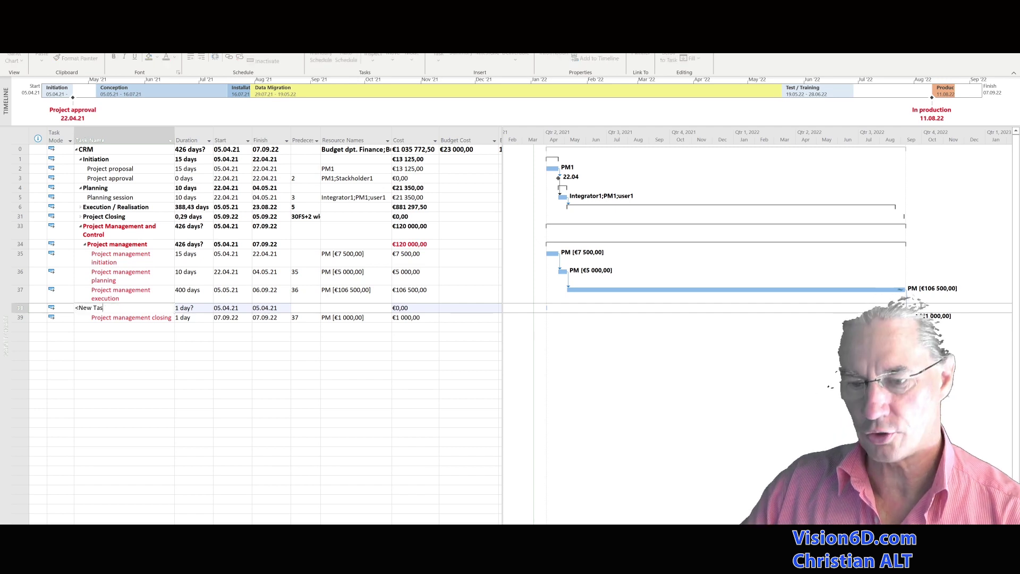
key("BackSpace")
key("BackSpace")
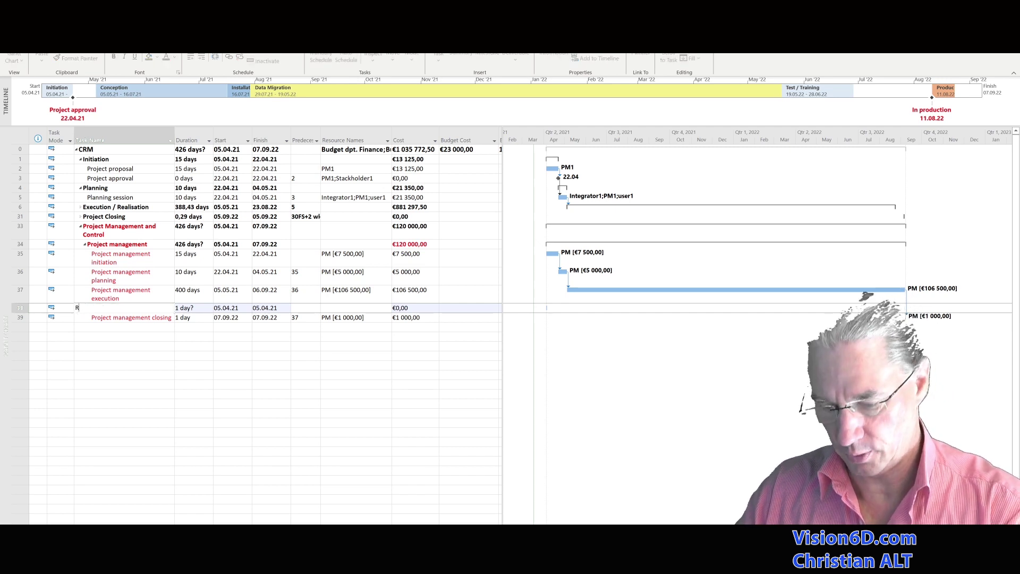
type("Risk analysis")
key("Return")
Set the Risk analysis duration to 5 days and indent it as a subtask of Project management execution
left_click(184, 309)
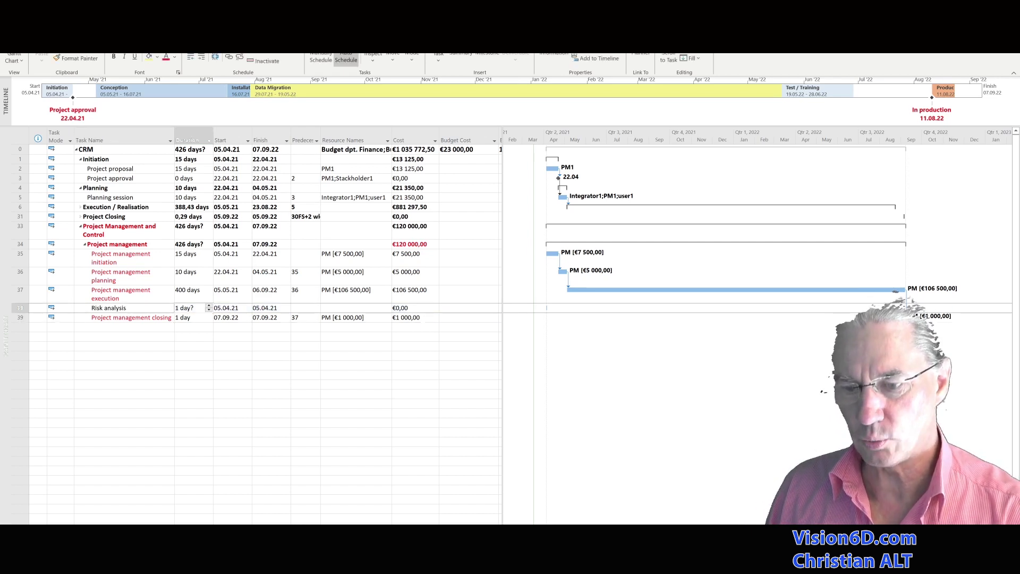
type("5d")
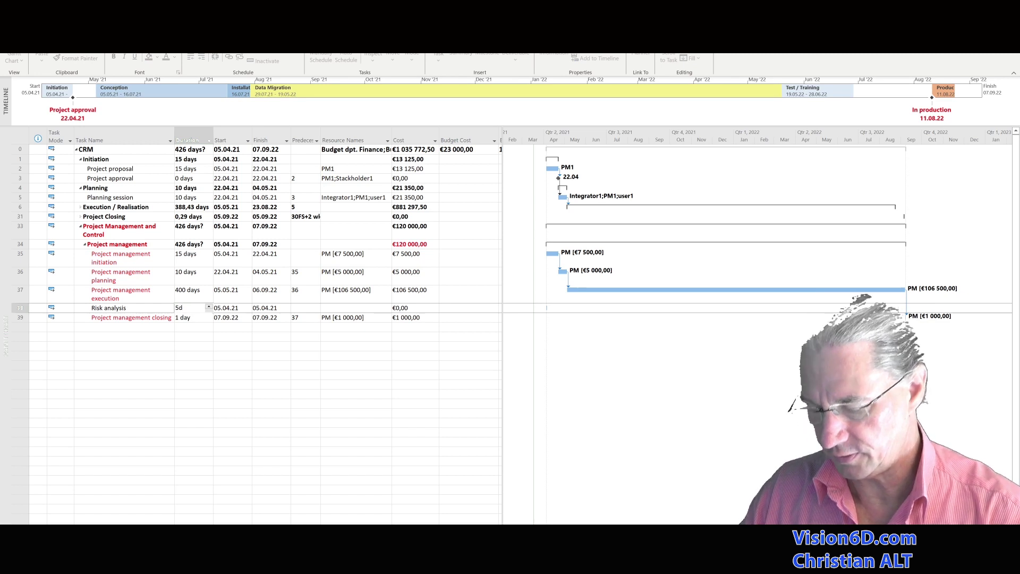
key("Return")
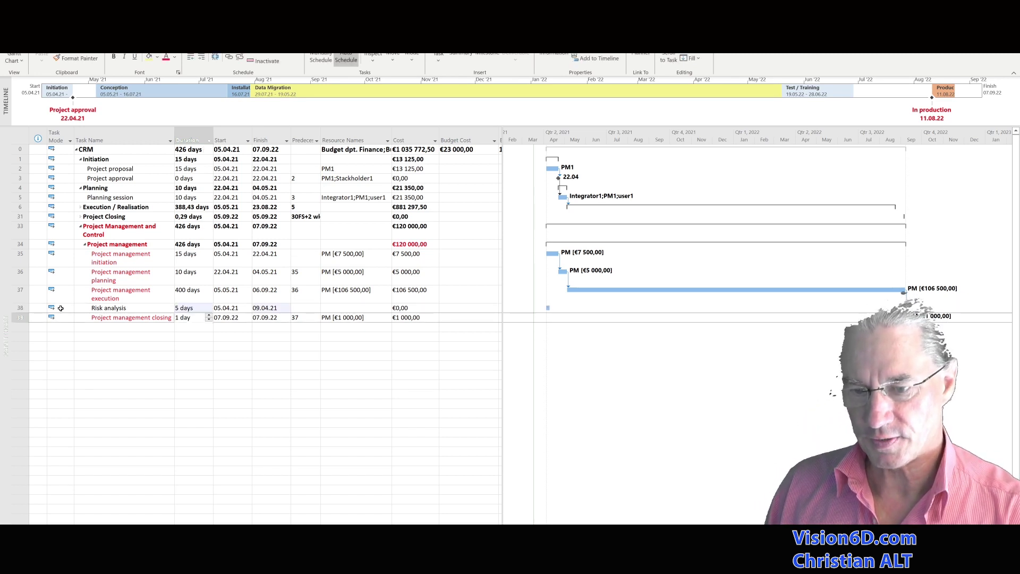
left_click(20, 308)
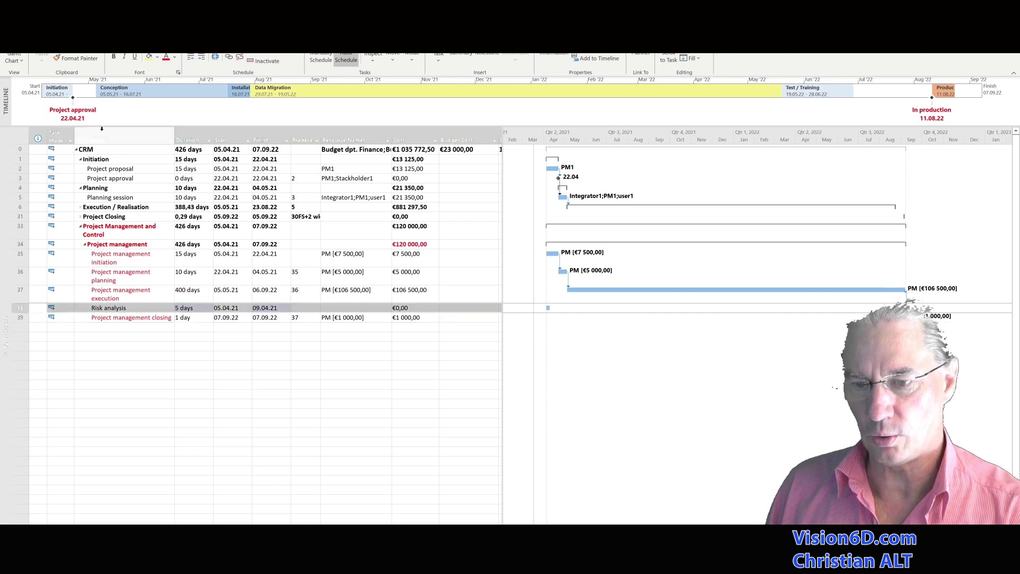
left_click(206, 60)
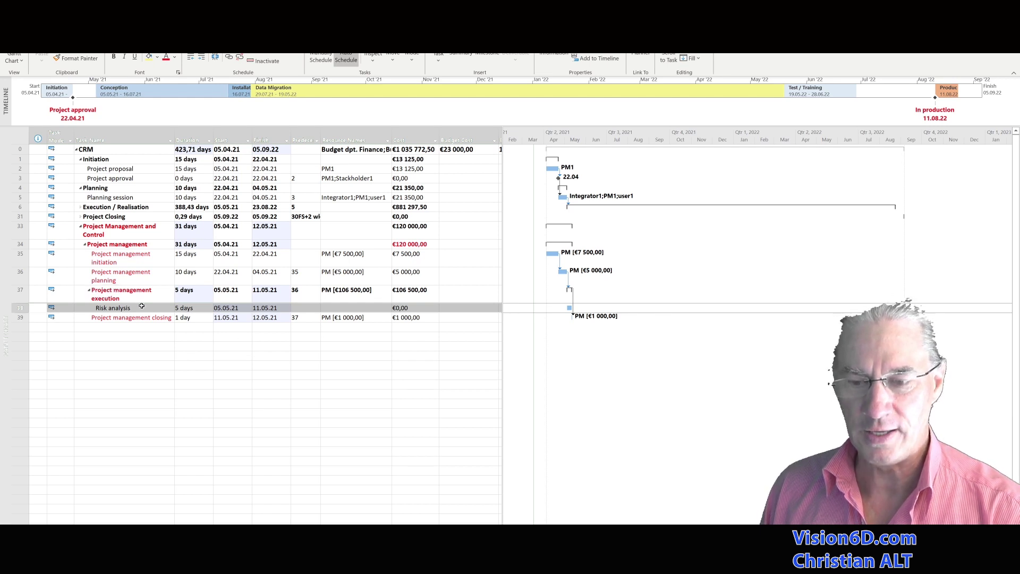
Set the duration of the Project management execution summary task to 400 days
left_click(190, 292)
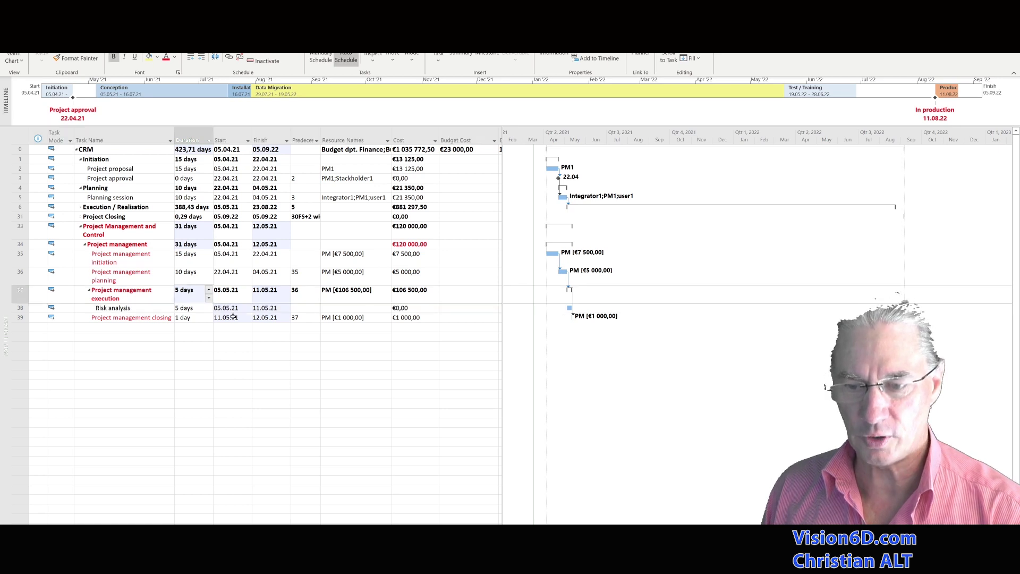
key("BackSpace")
type("400d")
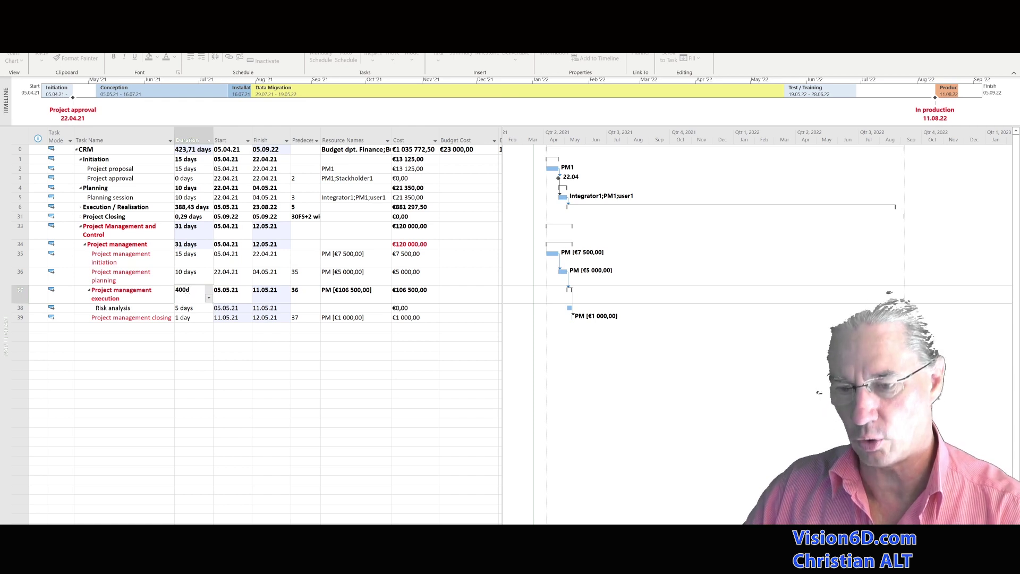
key("Return")
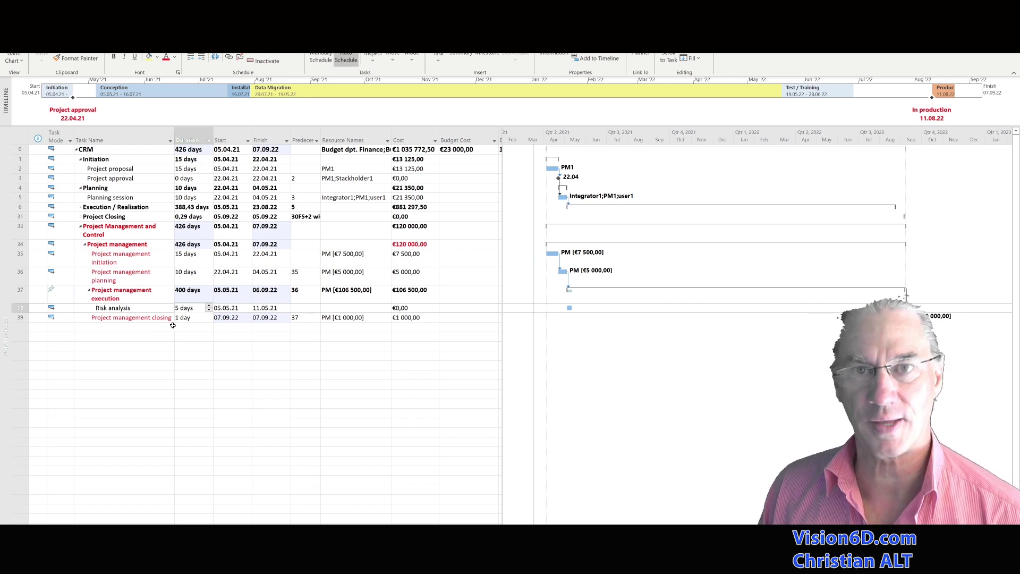
key("Escape")
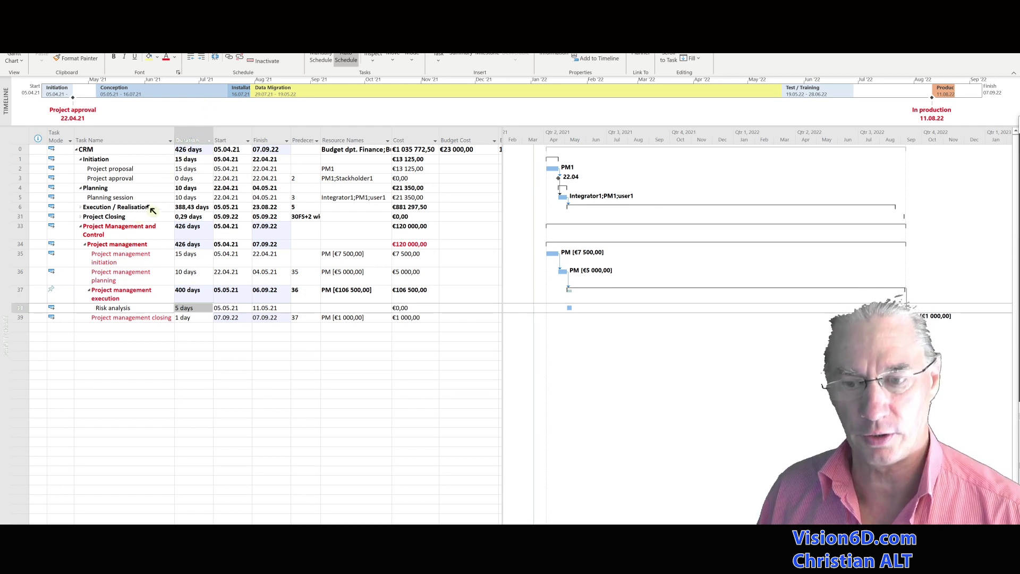
Add the Project Management and Control summary task to the timeline
left_click(136, 232)
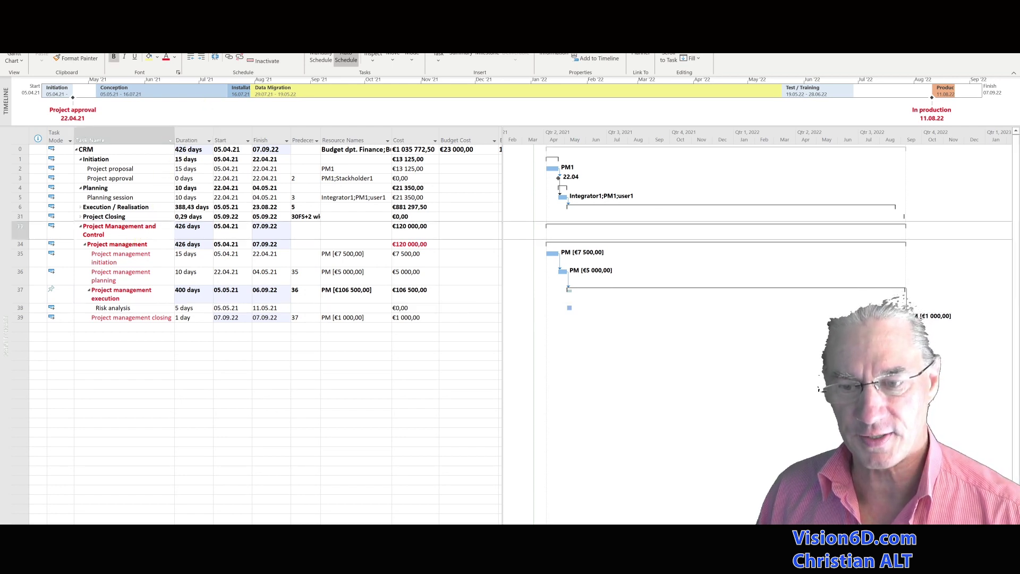
right_click(136, 234)
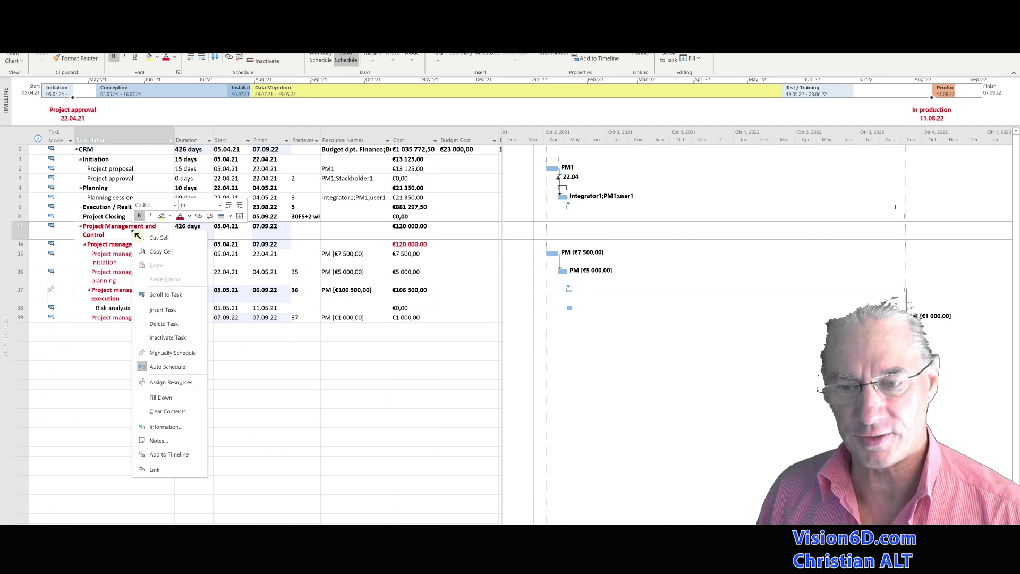
left_click(169, 455)
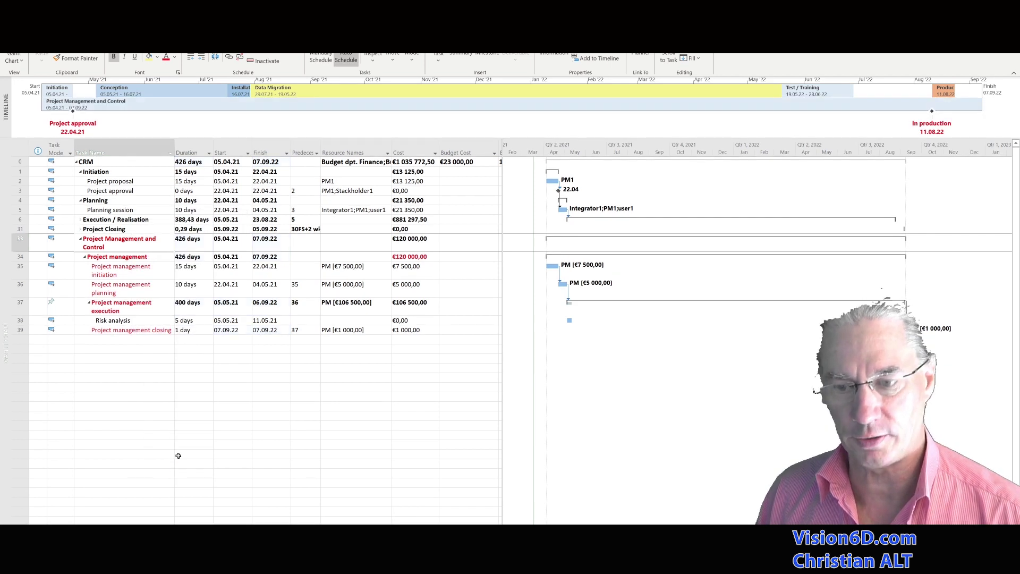
Fill the Project Management and Control bar on the timeline with a light orange theme colour
left_click(358, 109)
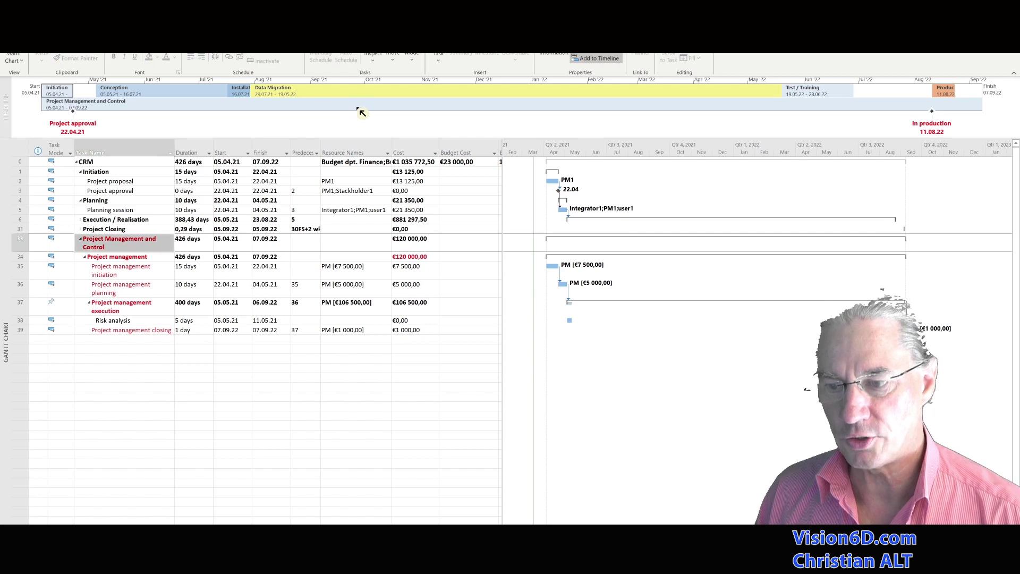
right_click(358, 109)
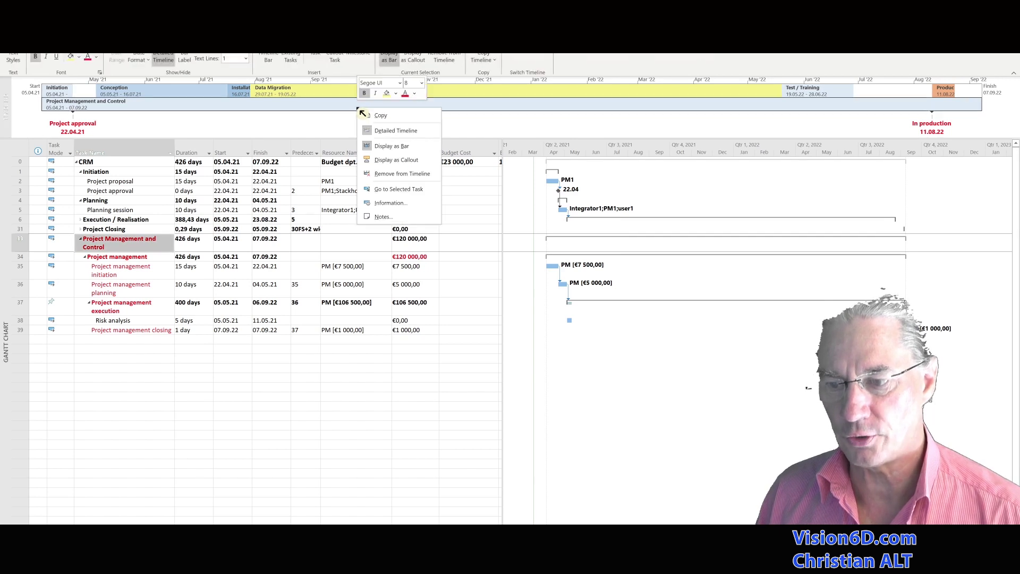
left_click(396, 93)
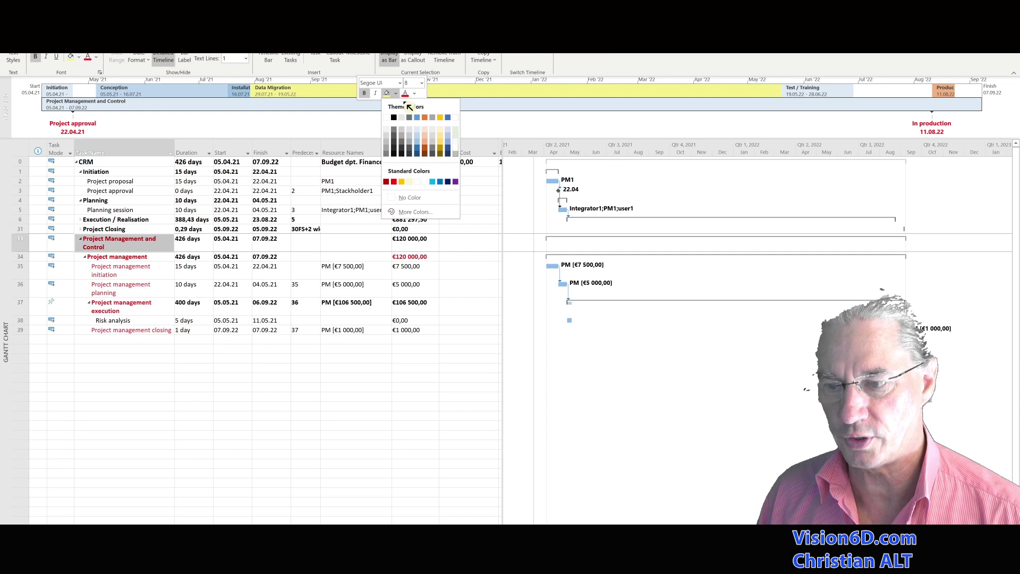
left_click(424, 133)
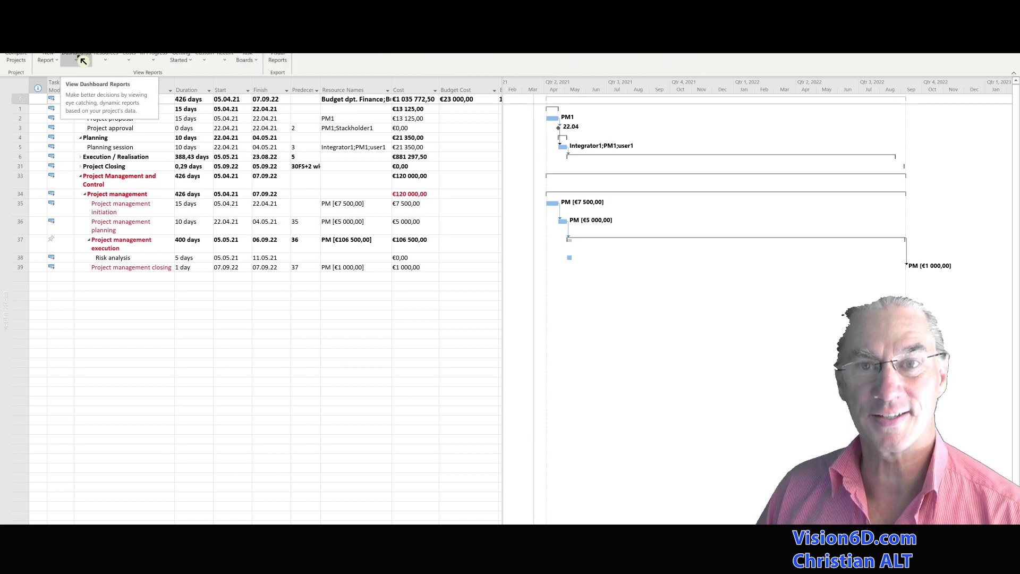
Open the Cost Overview dashboard report to examine the project's costs by top-level task
left_click(83, 61)
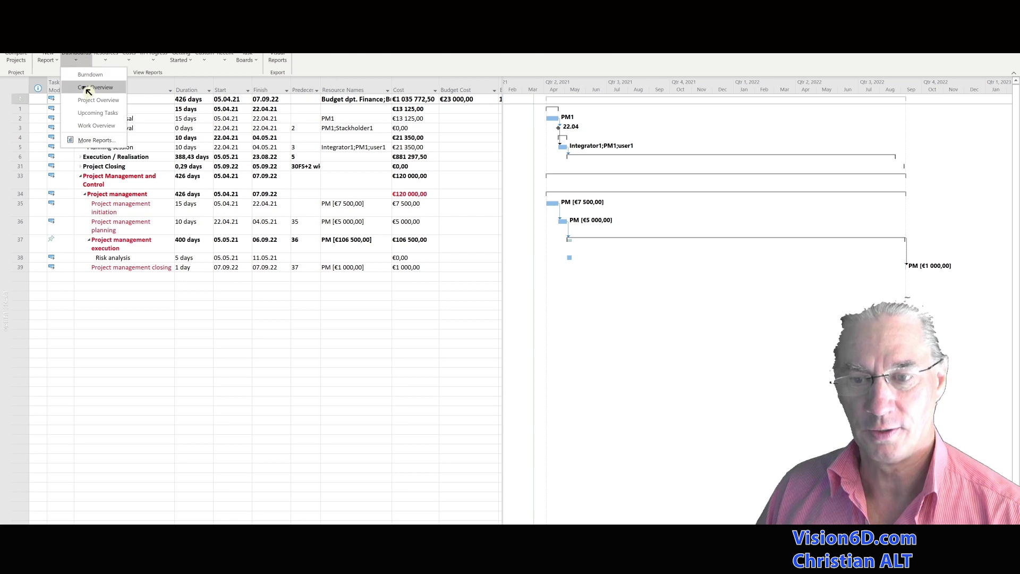
left_click(89, 89)
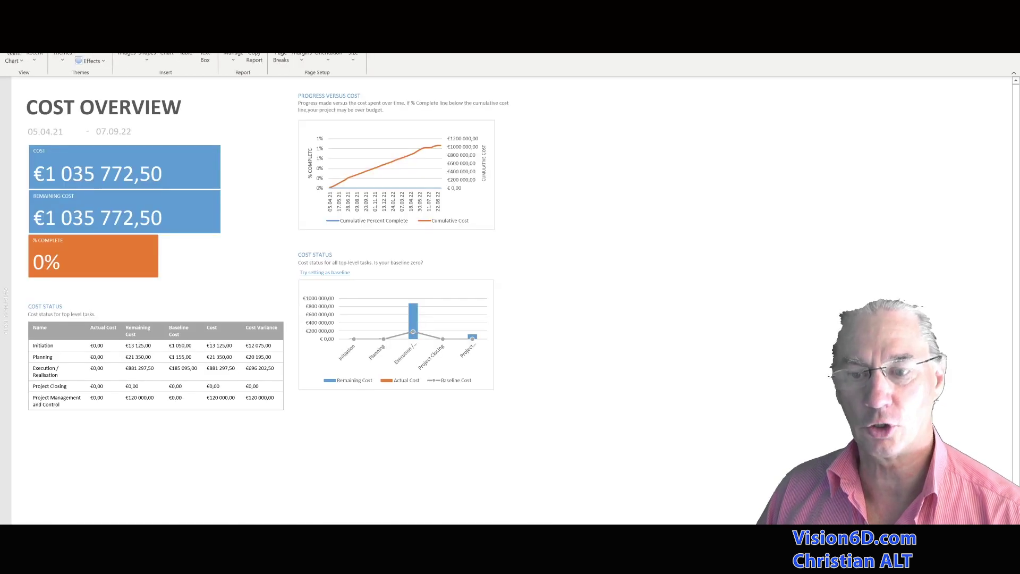